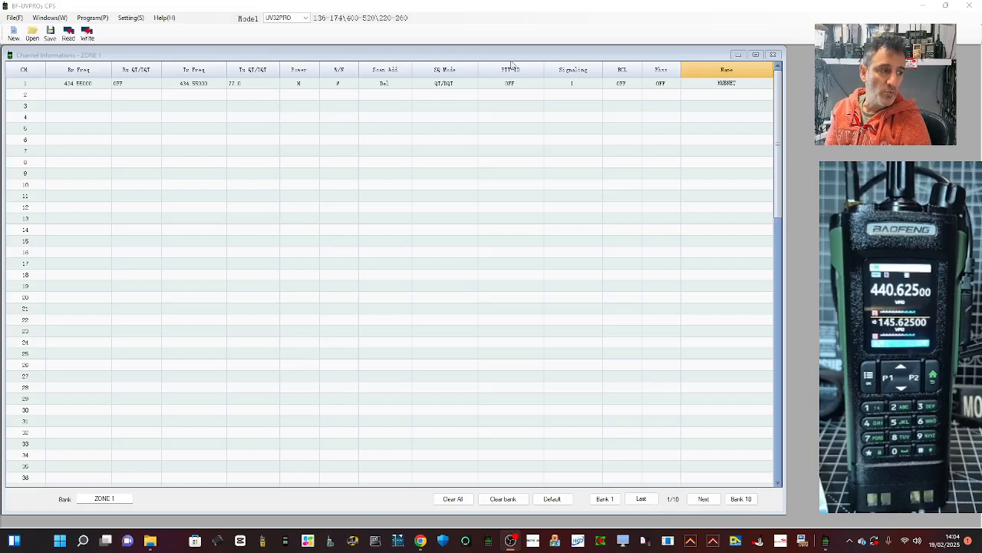
- Inspect the list of supported radio models, keeping UV32PRO as the chosen model
click(306, 18)
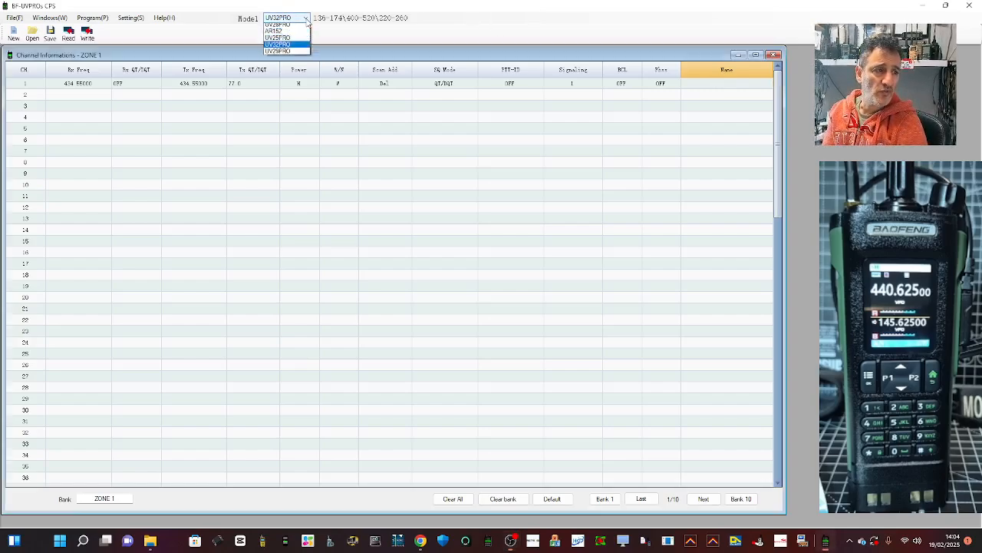
click(306, 19)
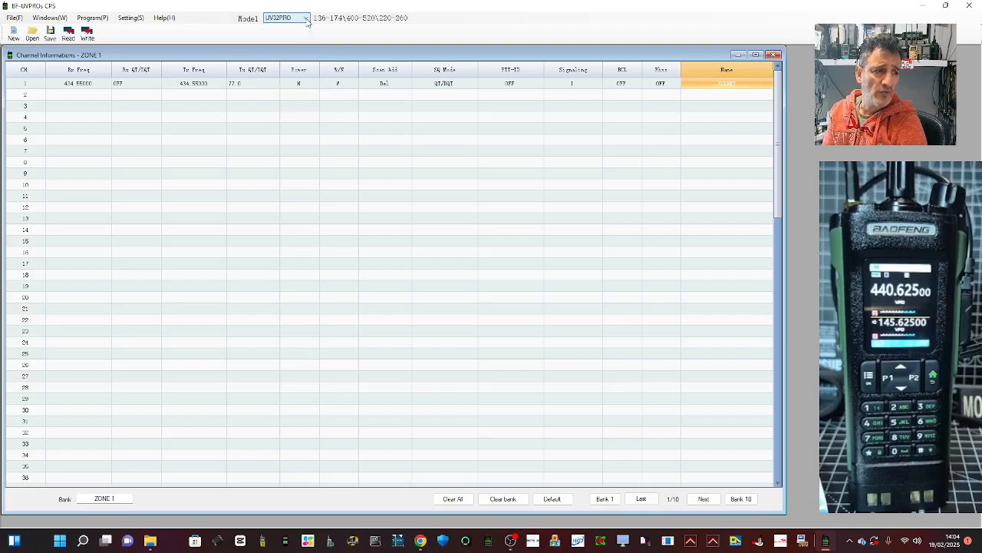
click(306, 18)
click(306, 18)
click(306, 19)
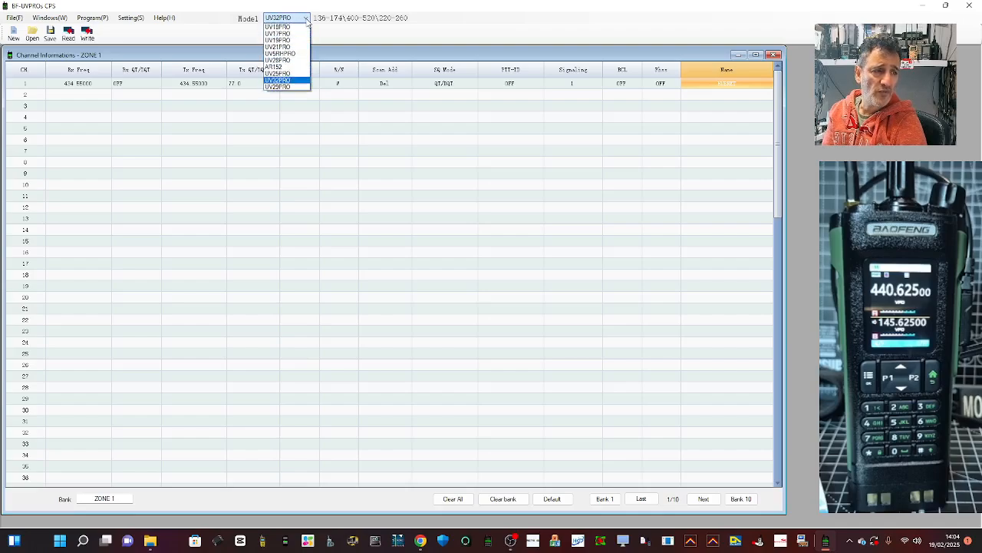
click(306, 18)
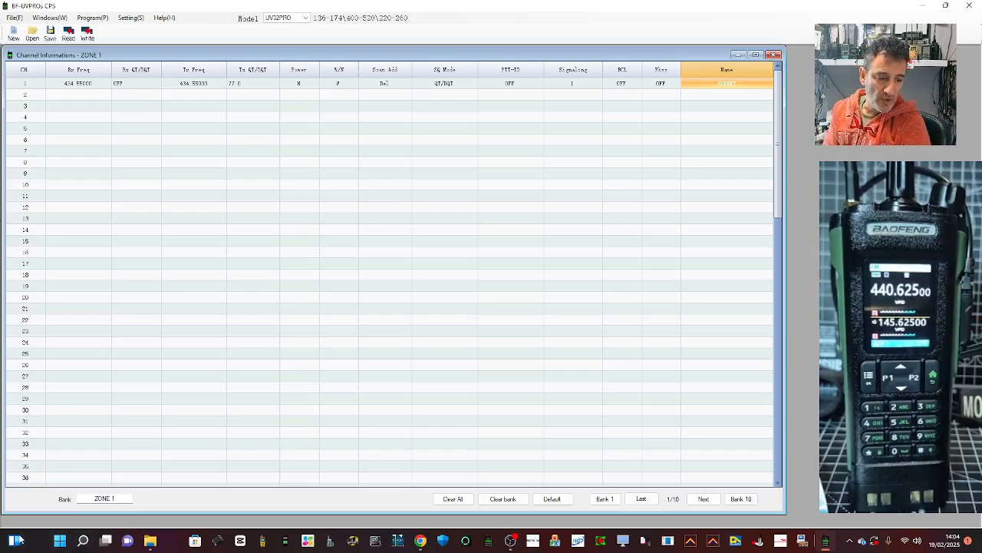
- Look up the USB serial cable's COM port under Ports (COM & LPT) in Windows Device Manager, and close it
right_click(59, 543)
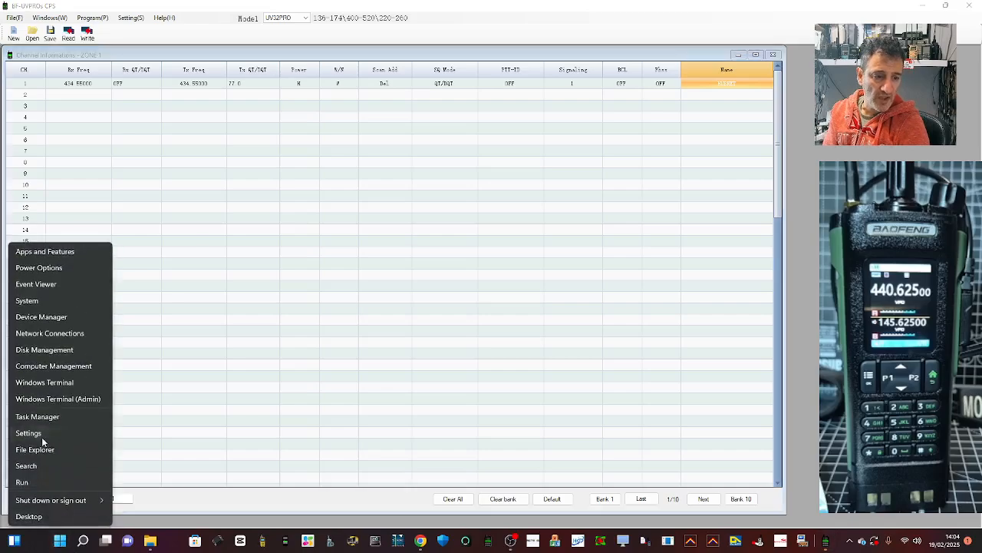
click(67, 317)
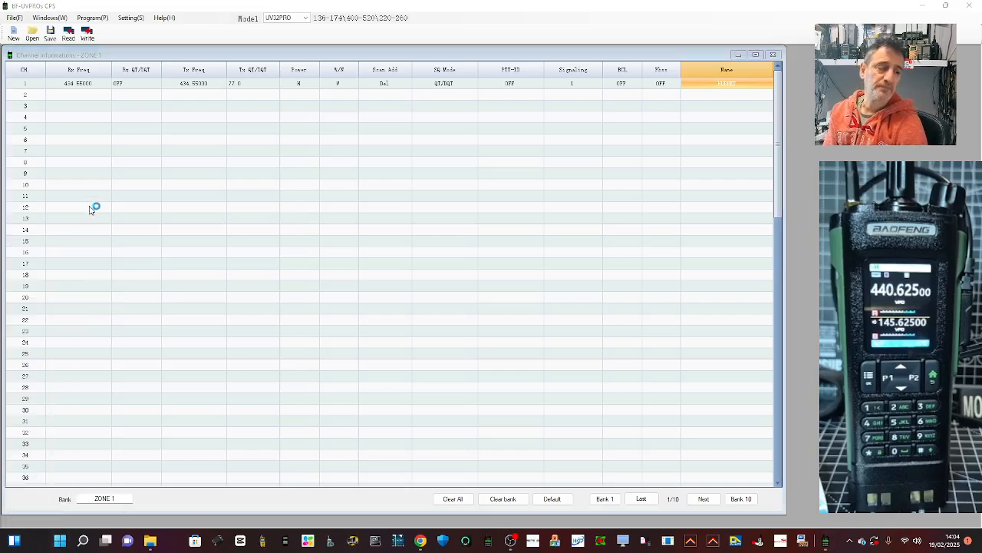
drag(292, 30, 324, 77)
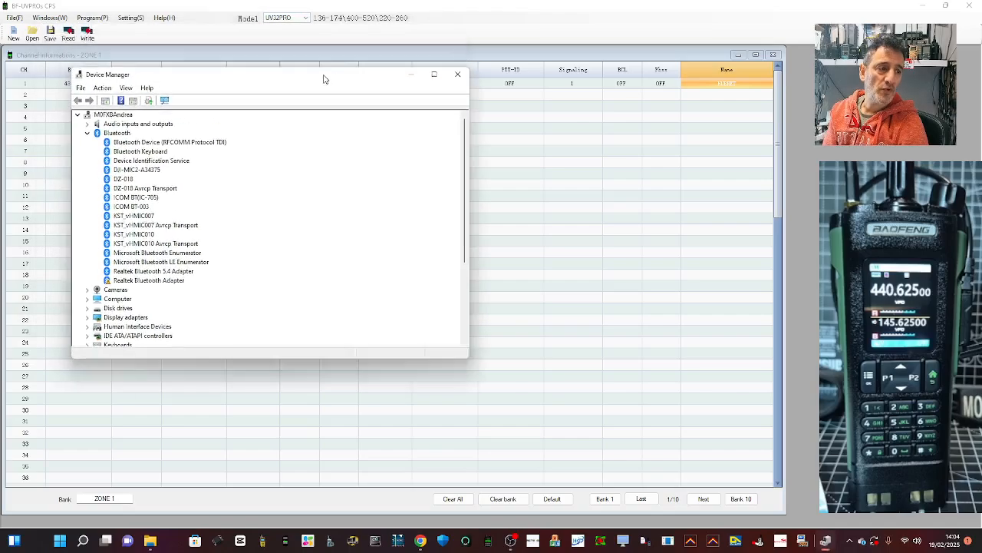
scroll(127, 284, down, 2)
scroll(127, 284, down, 2)
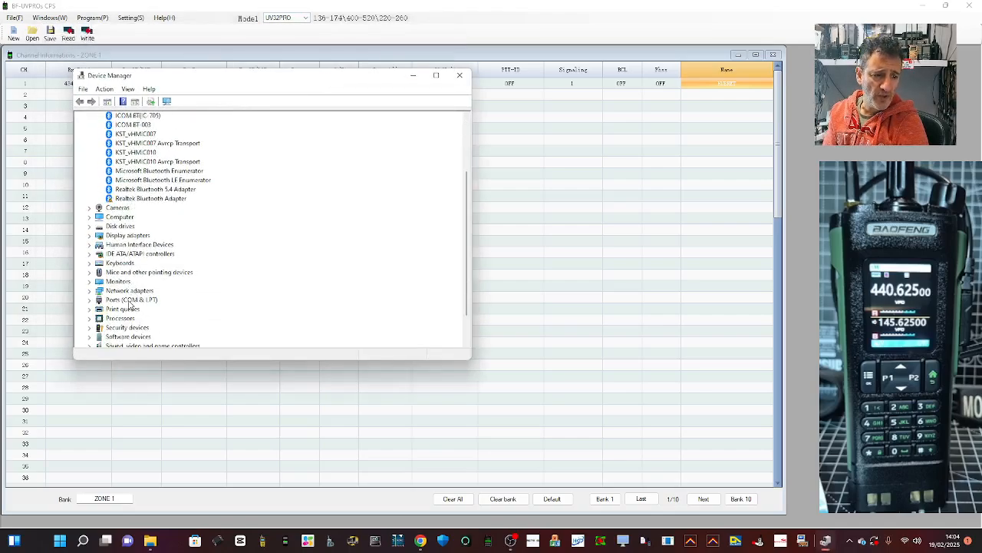
double_click(130, 301)
scroll(144, 311, down, 1)
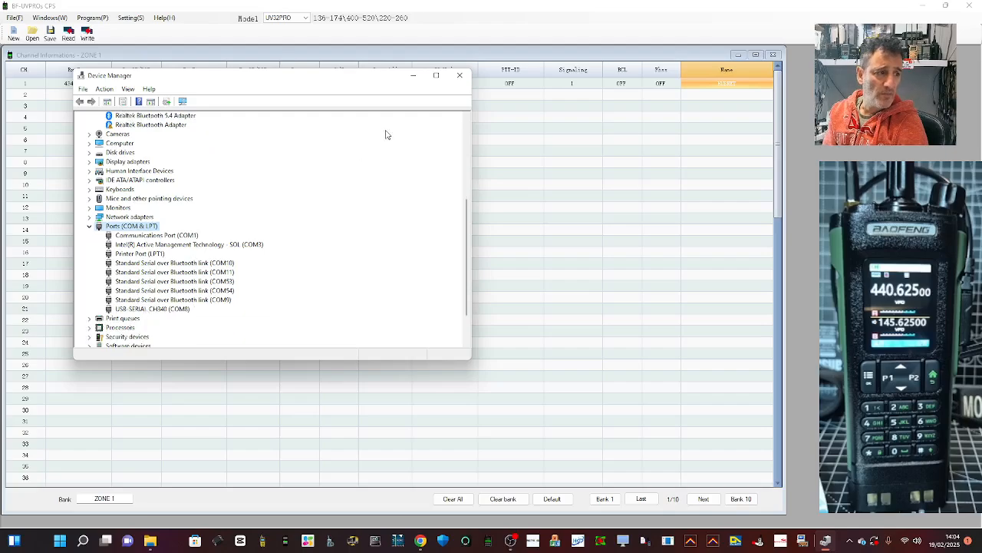
click(460, 75)
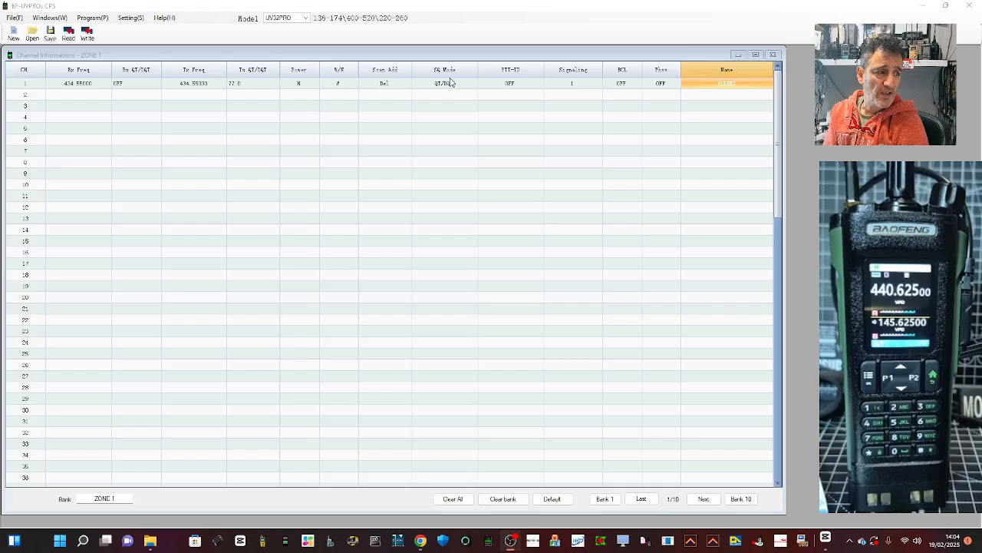
- Check the communication port choices, keeping COM8, and view the available interface languages
click(99, 18)
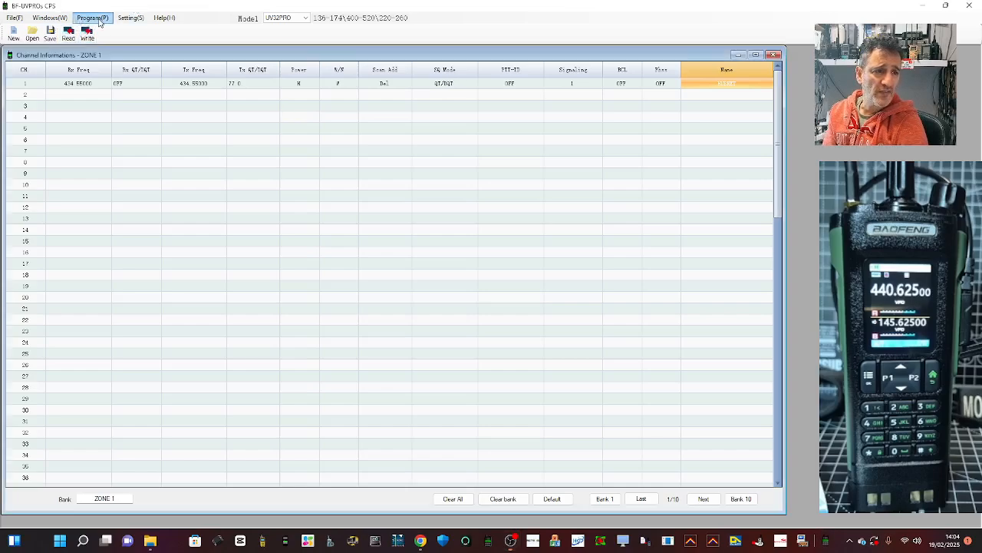
click(99, 19)
mouse_move(120, 23)
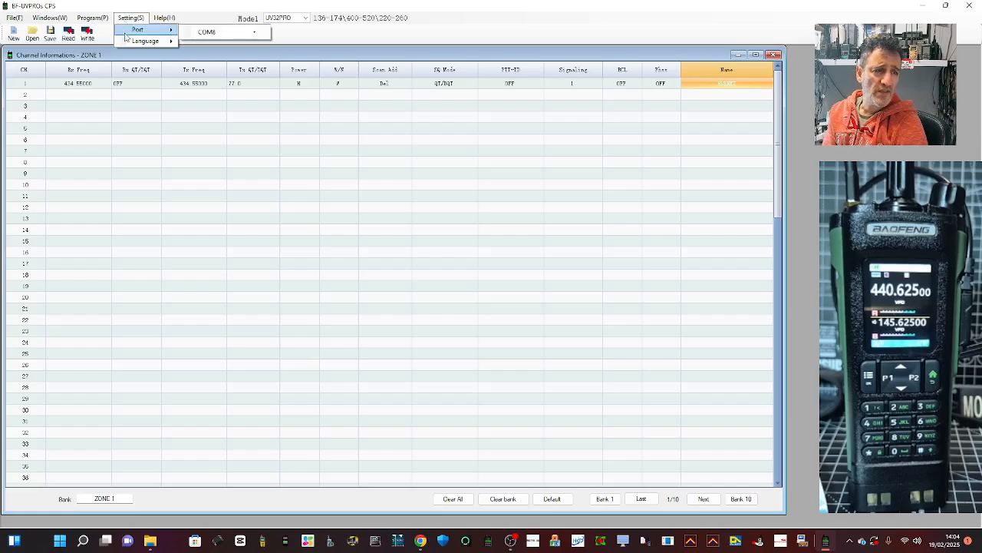
click(254, 32)
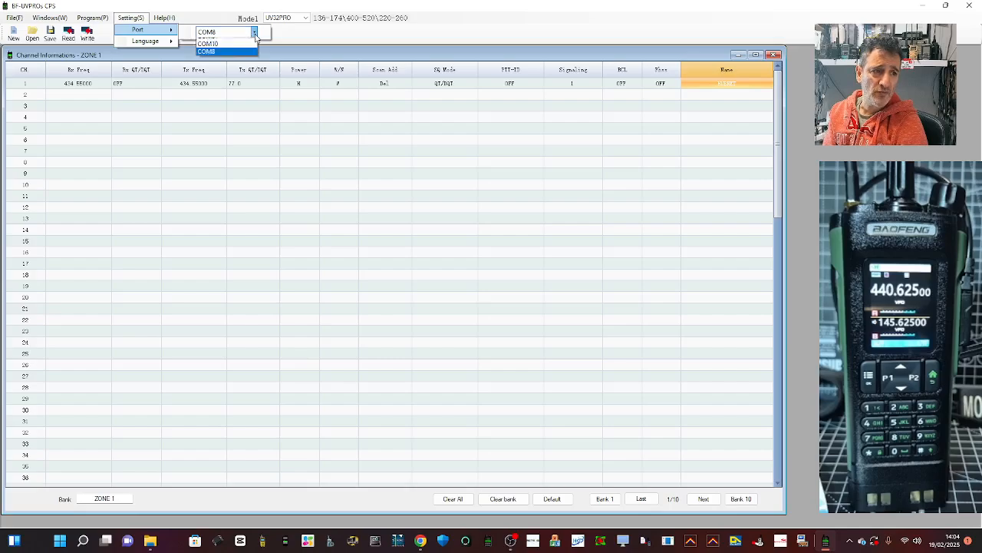
click(255, 33)
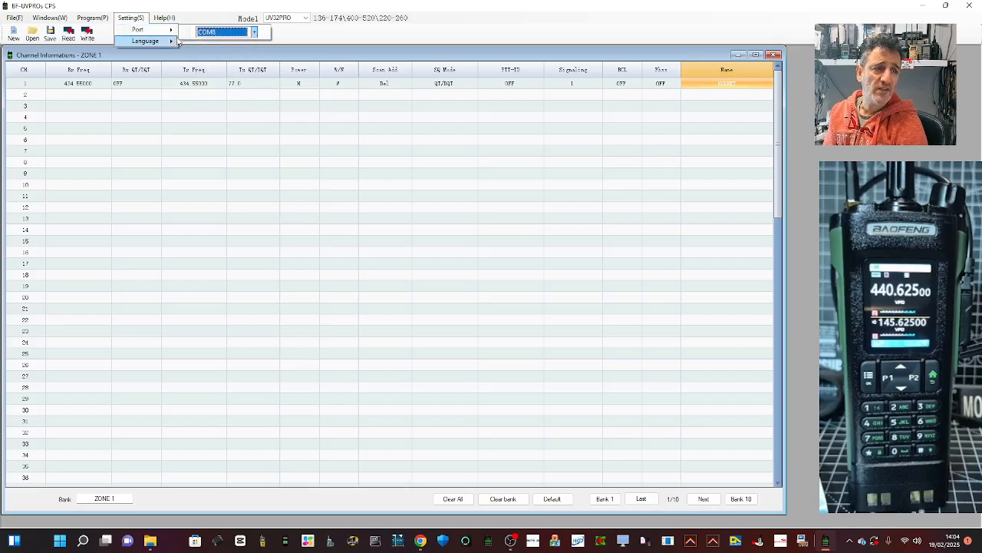
mouse_move(161, 45)
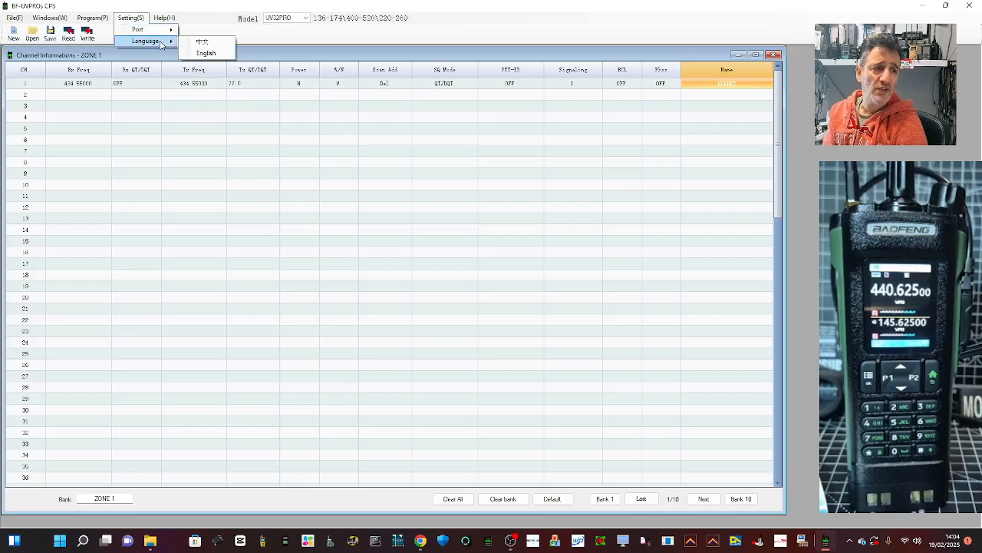
click(251, 38)
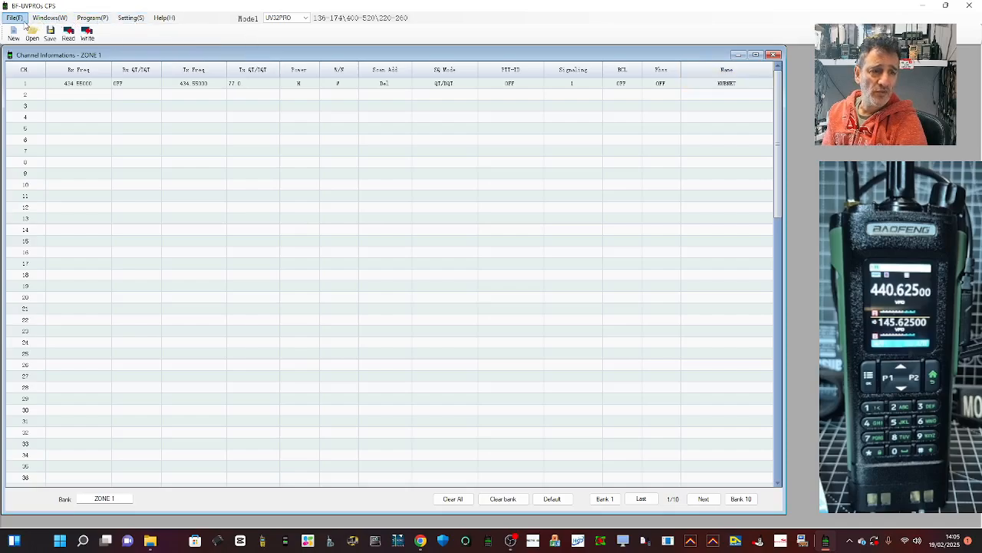
click(89, 36)
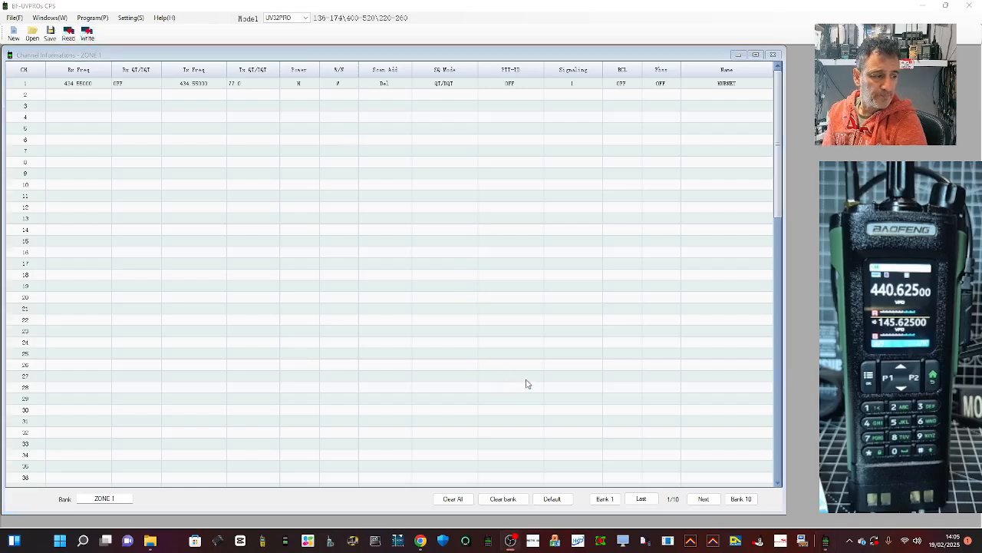
click(89, 36)
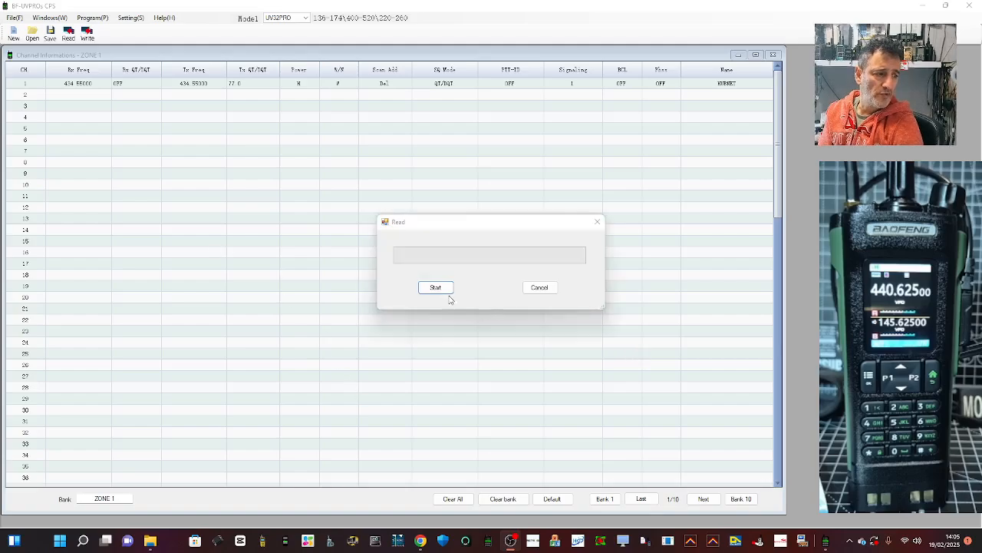
click(528, 290)
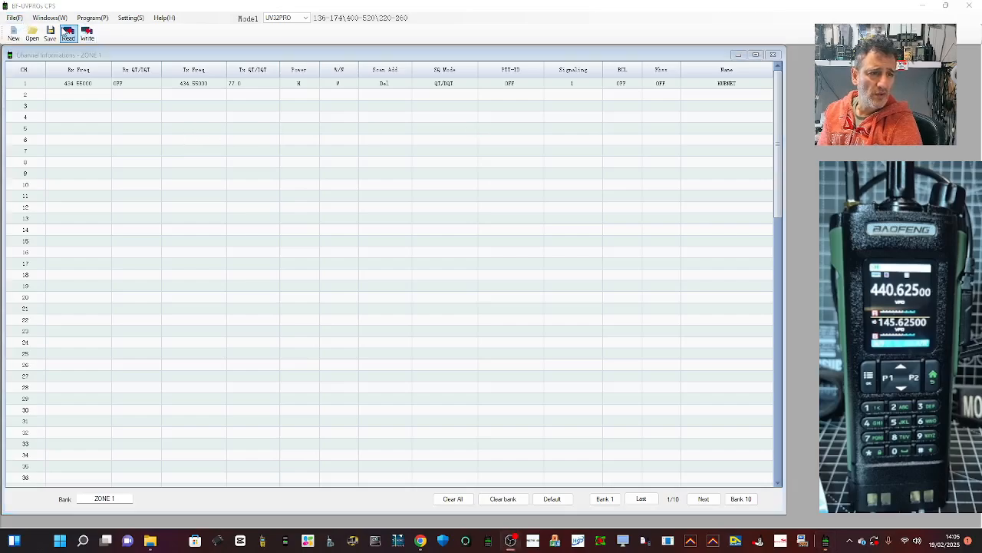
- Read the channel data from the connected radio and acknowledge the completed transfer
click(68, 35)
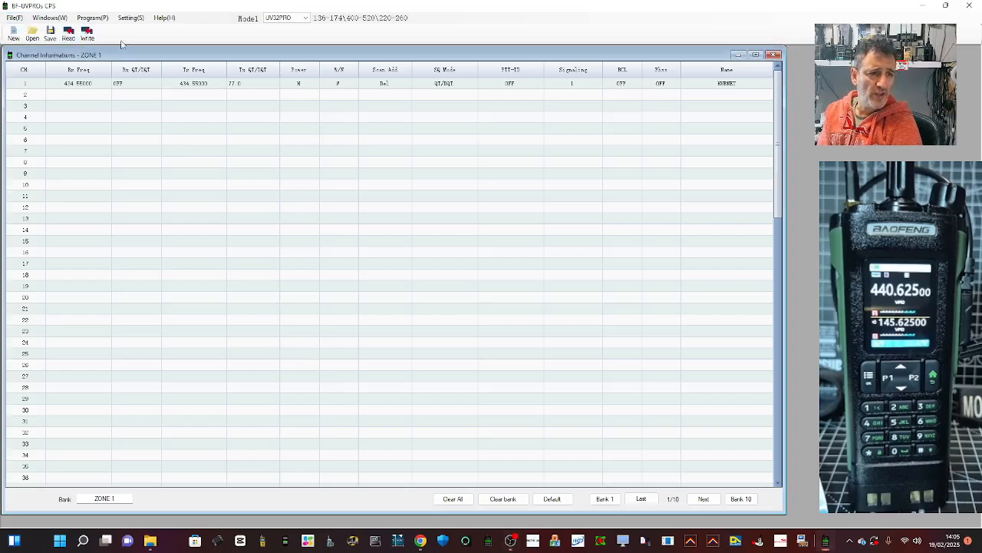
click(68, 36)
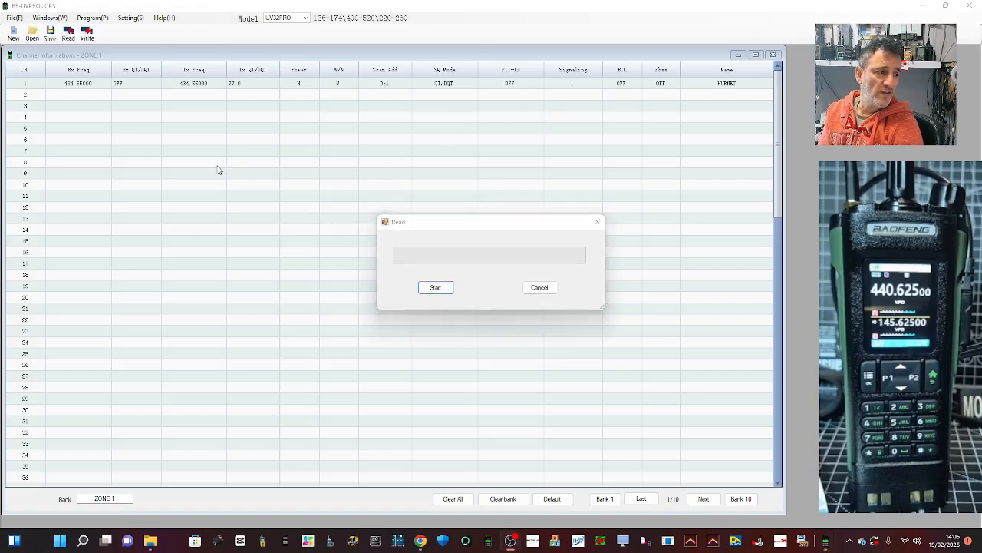
click(434, 287)
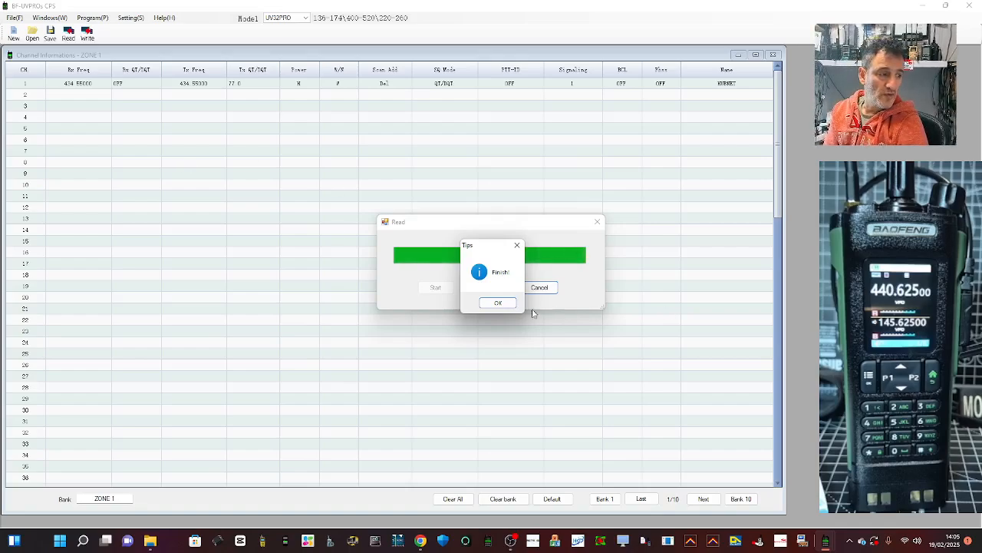
click(498, 304)
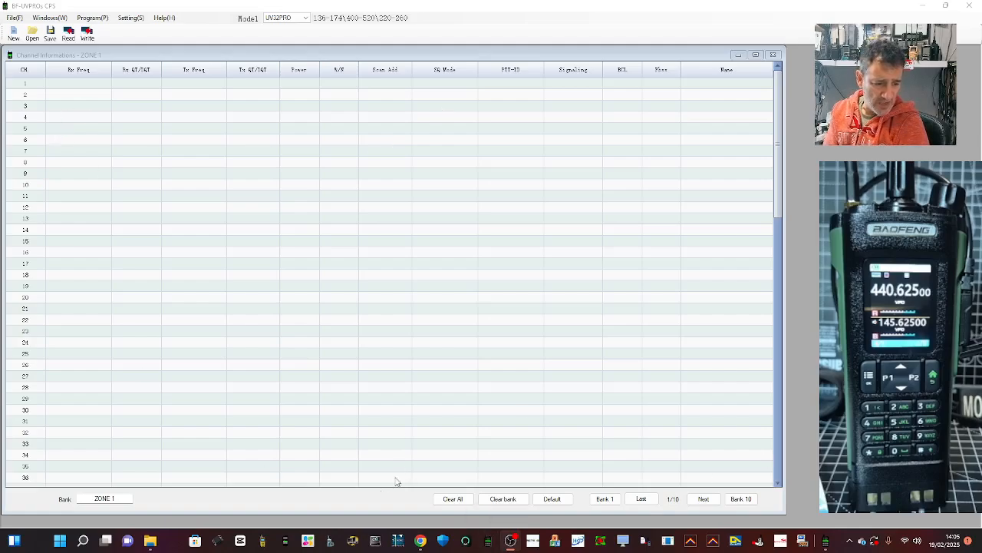
click(128, 498)
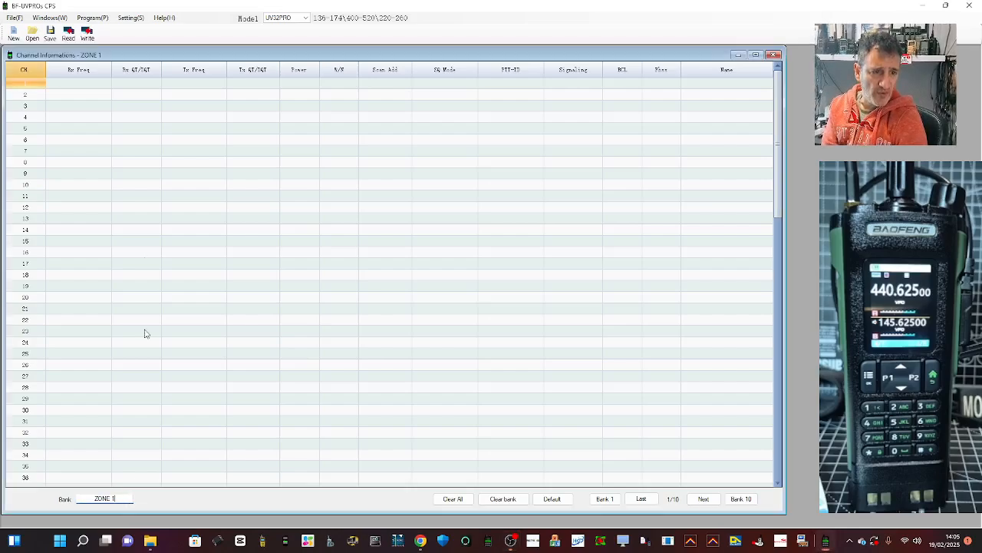
click(88, 107)
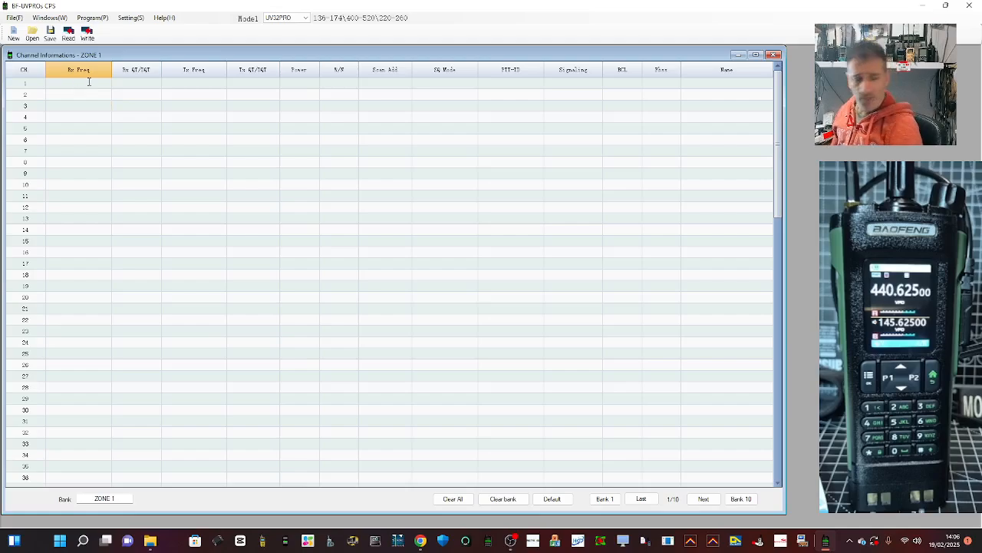
text(435)
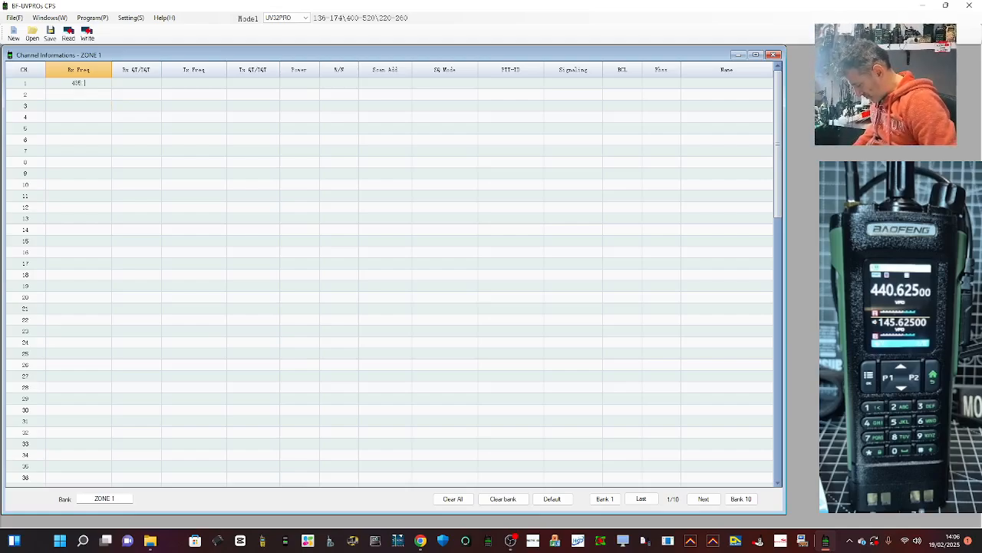
text(.550)
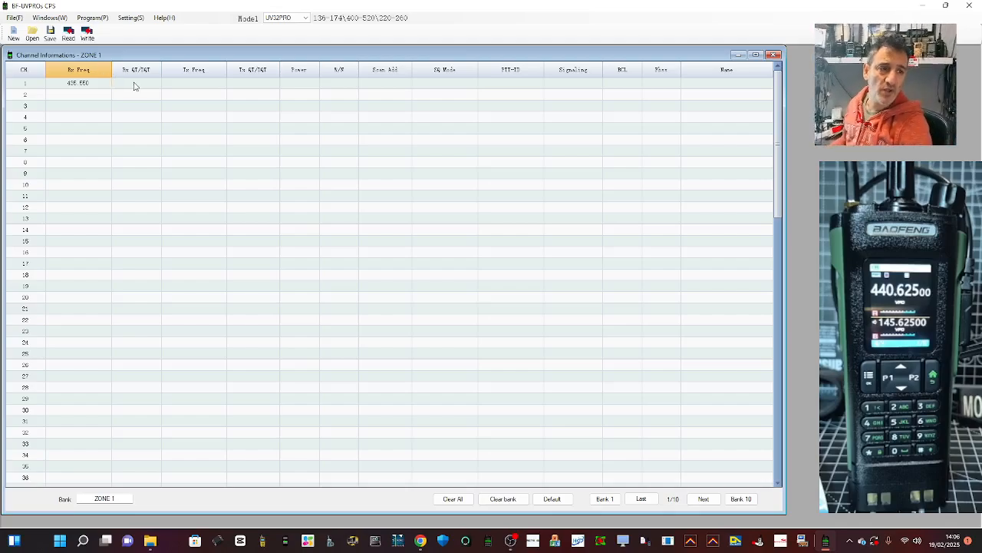
- Set channel 1's receive frequency in ZONE 1 to 434.550 and commit the entry
double_click(85, 83)
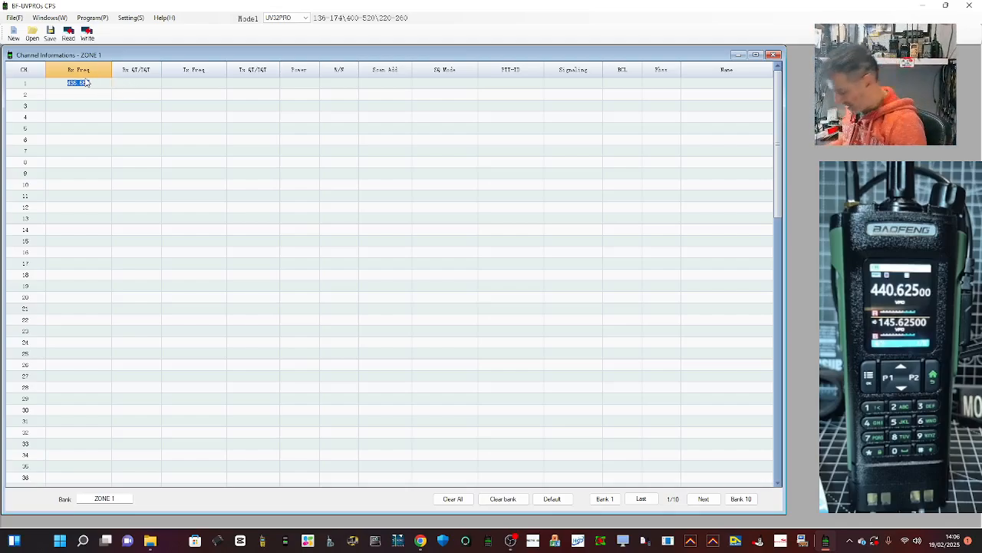
text(434)
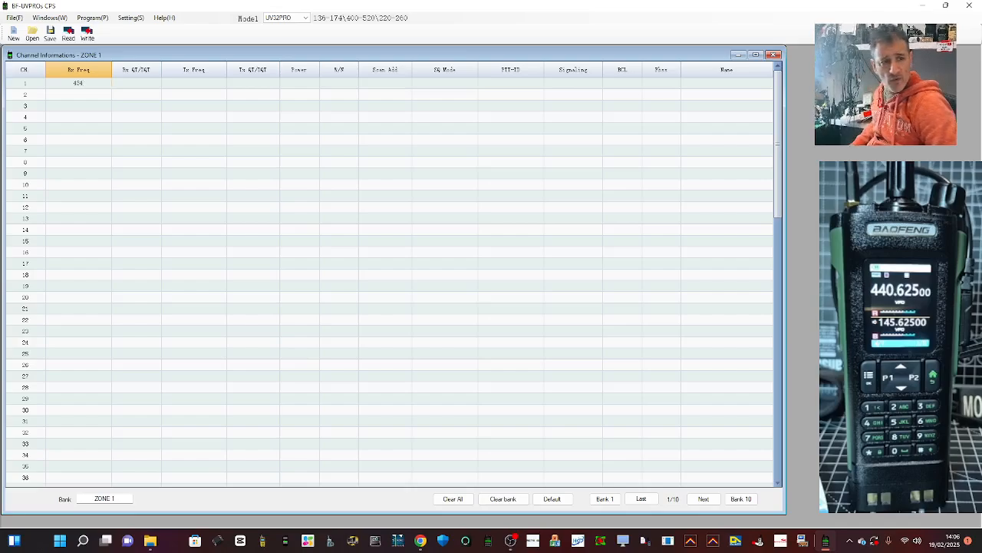
text(.550)
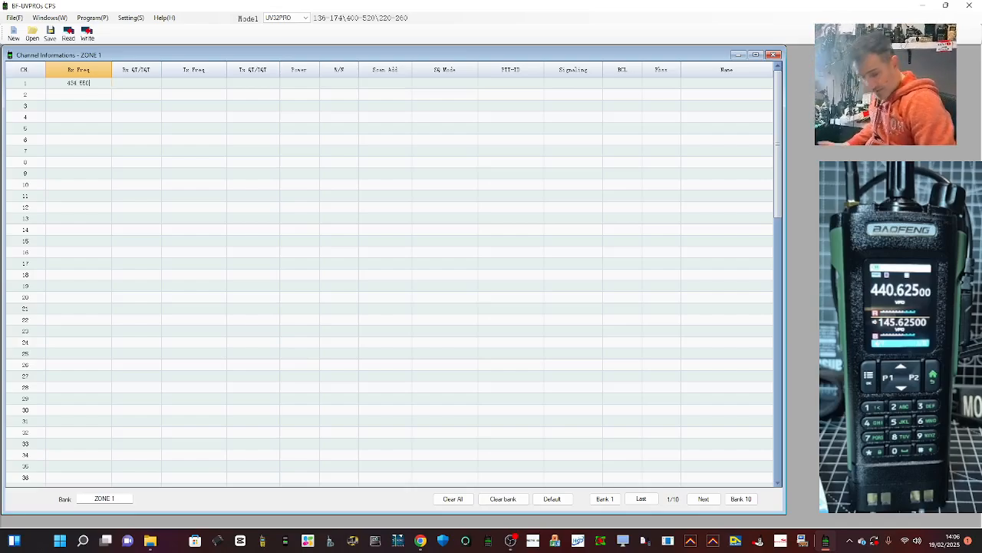
click(220, 83)
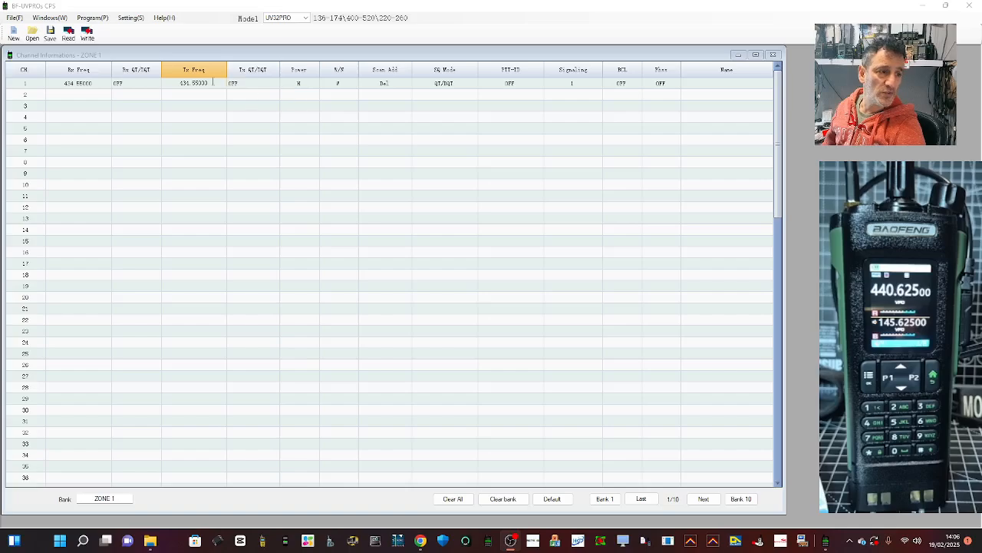
- Set channel 1's transmit QT/DQT tone to 77.0
click(277, 84)
click(274, 83)
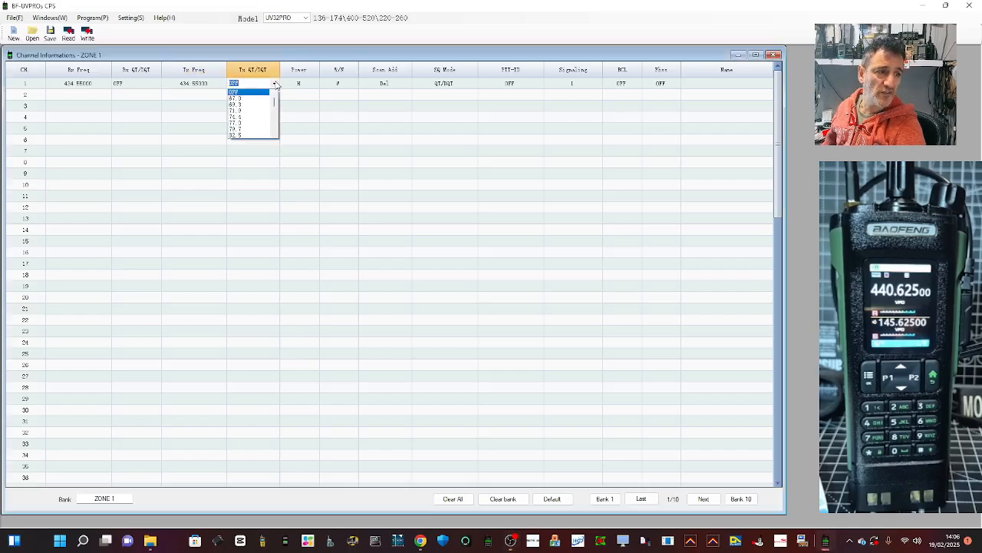
click(252, 124)
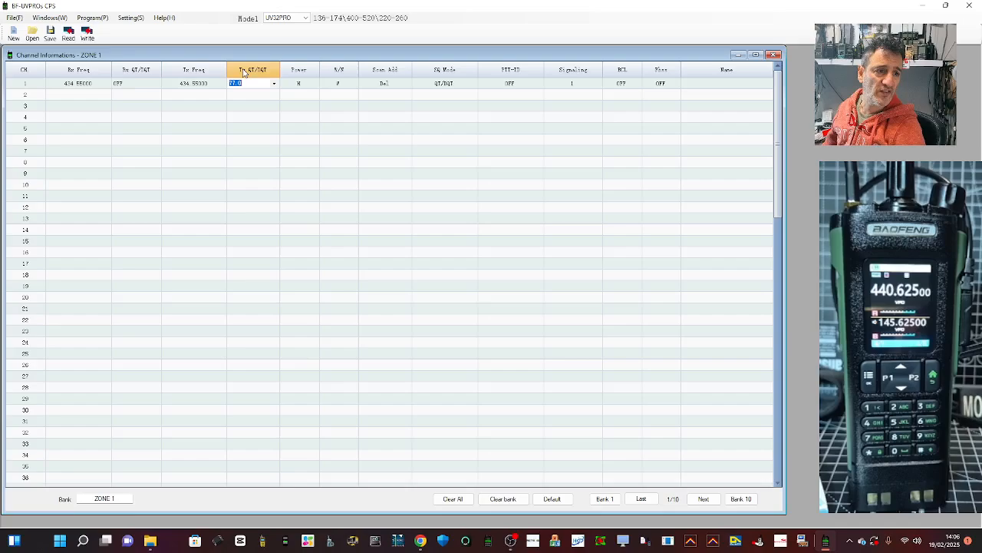
- Name channel 1 HUBNET and commit the entry
click(715, 86)
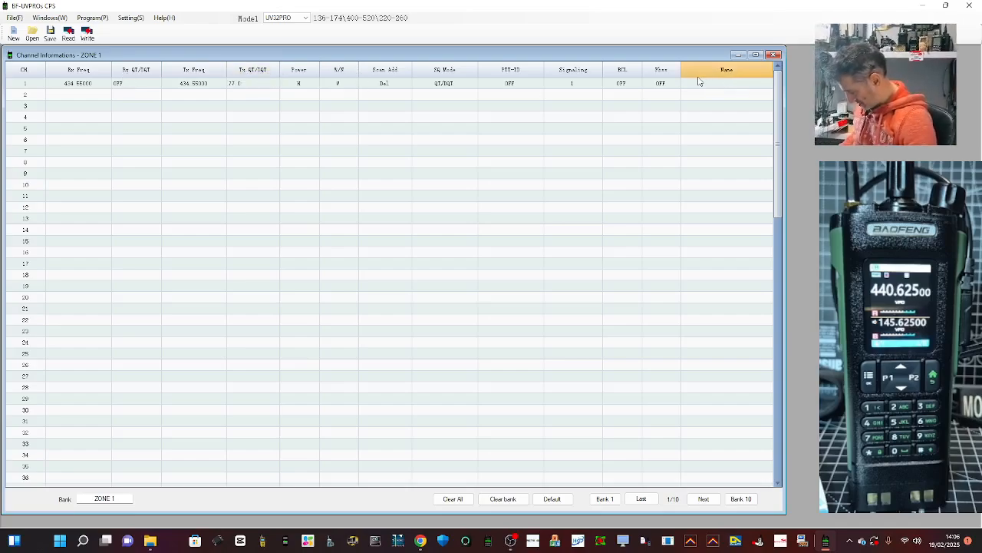
click(305, 86)
click(268, 115)
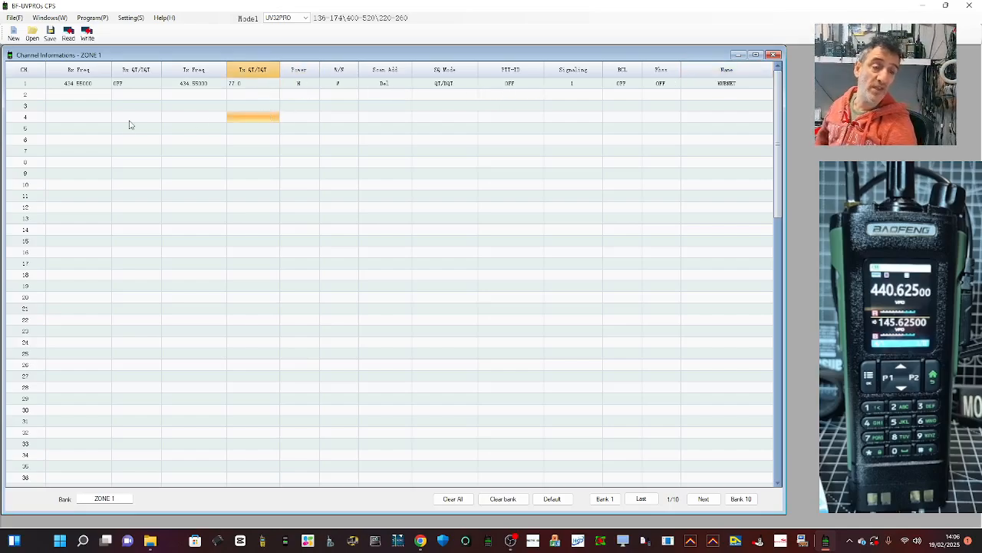
- Set channel 2's receive frequency in ZONE 1 to 145.750
click(67, 99)
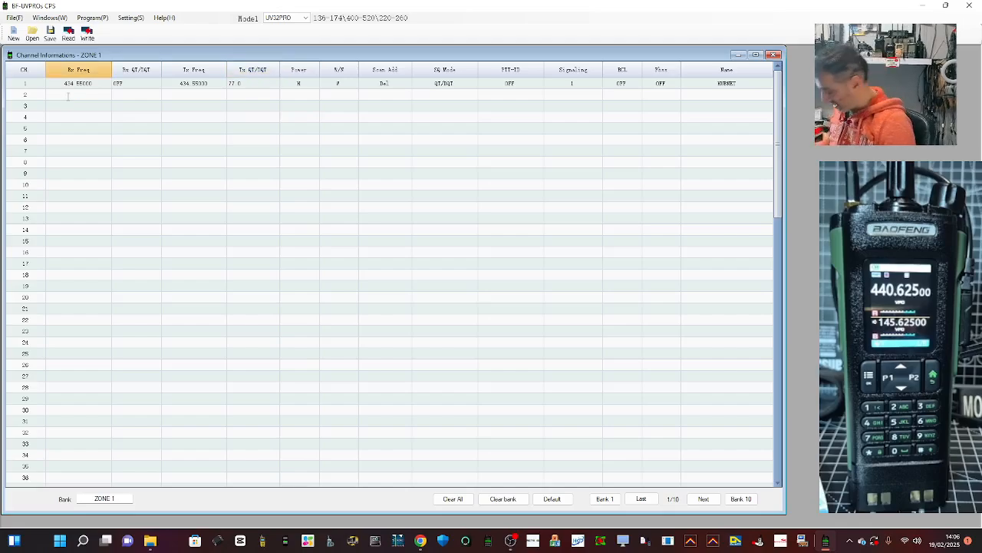
text(145)
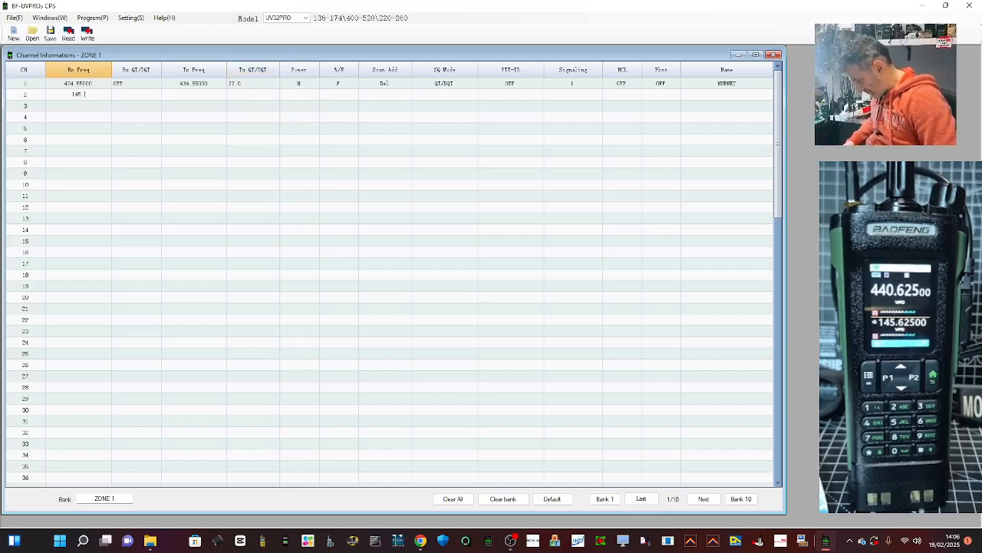
text(.75)
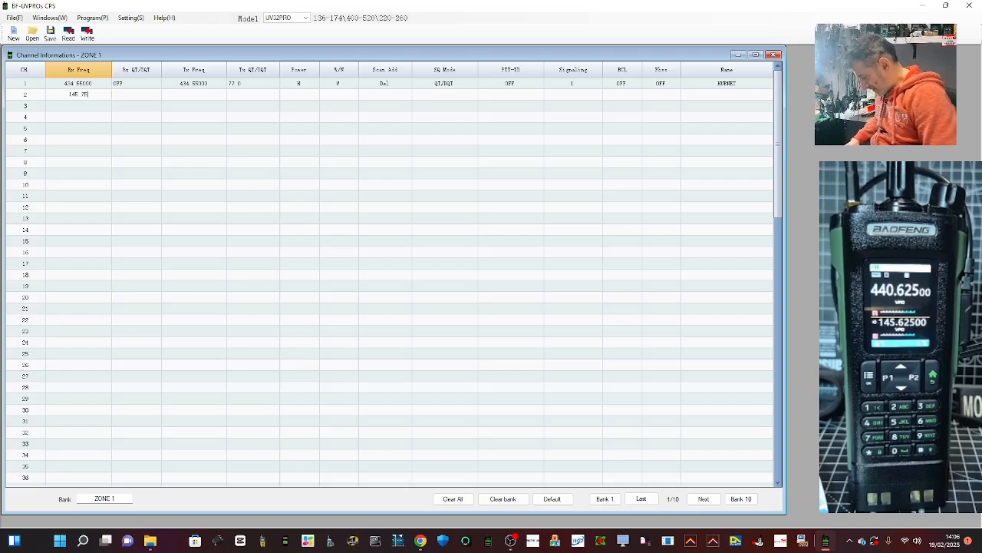
text(0)
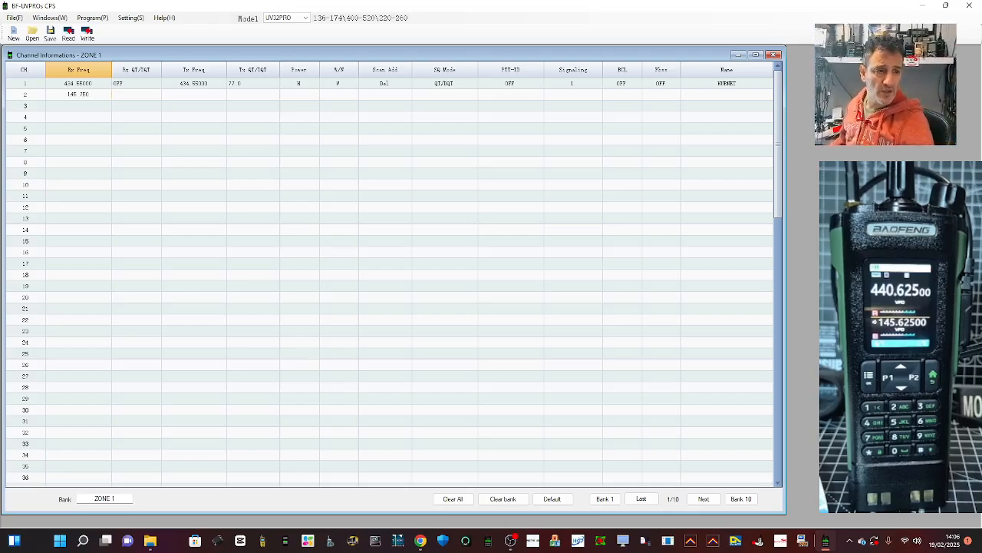
- Set channel 2's transmit frequency to 145.15 and commit the entry
click(222, 95)
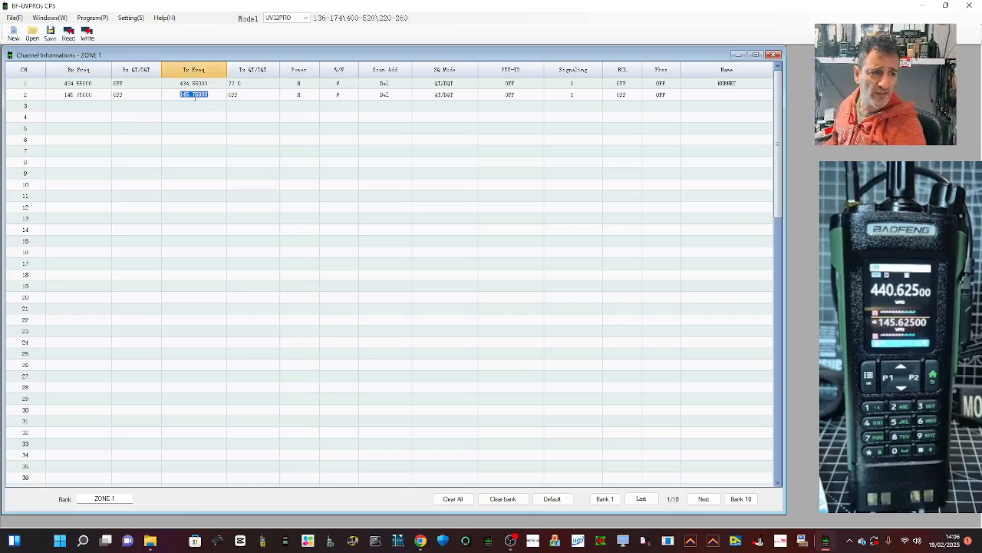
key(Return)
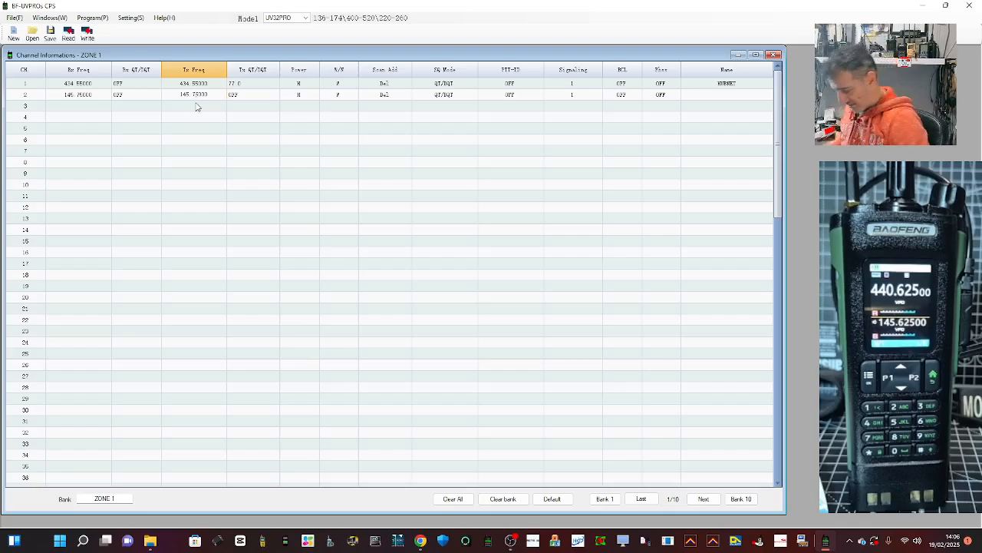
text(145.15)
key(Return)
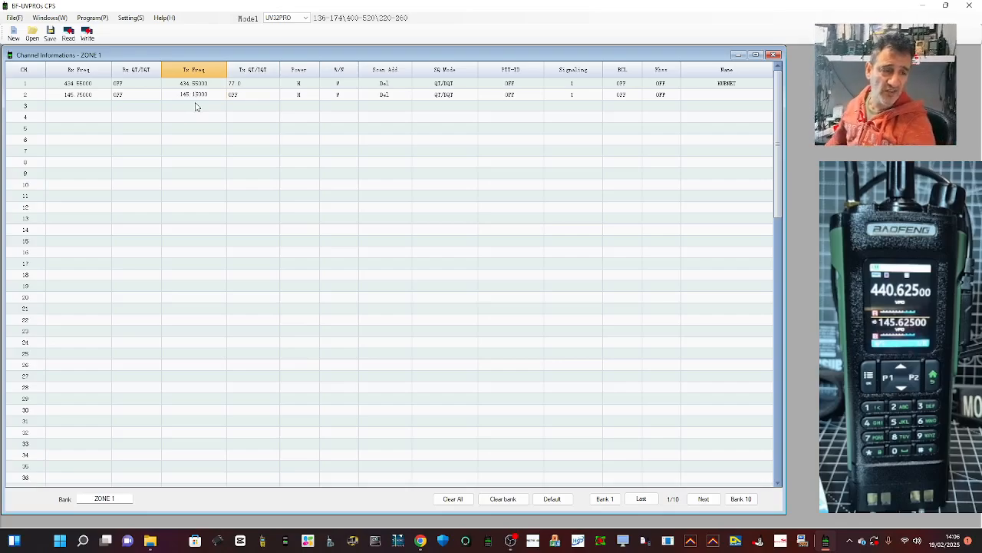
- Set channel 2's transmit QT/DQT tone to 94.8 and name the channel GB3BC
click(275, 94)
click(274, 94)
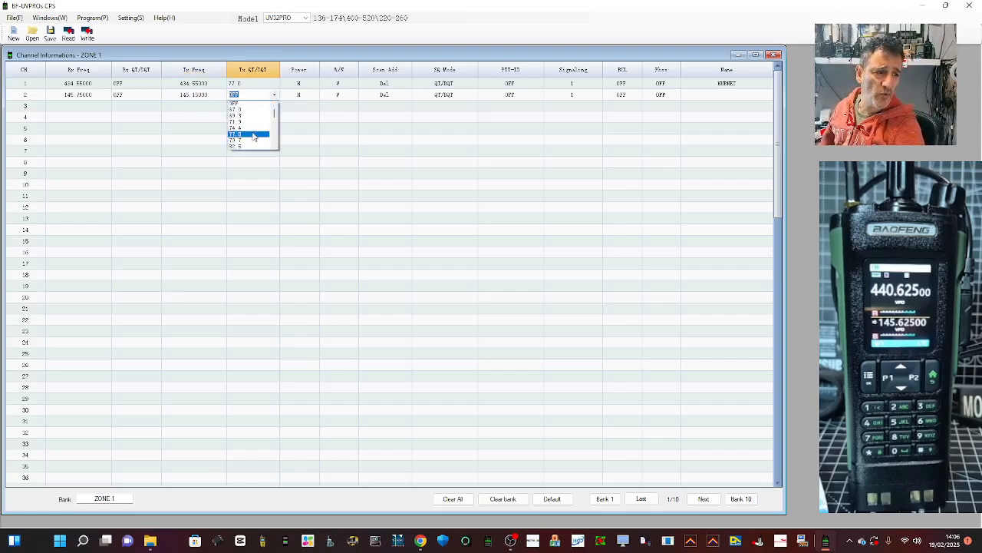
scroll(253, 132, down, 2)
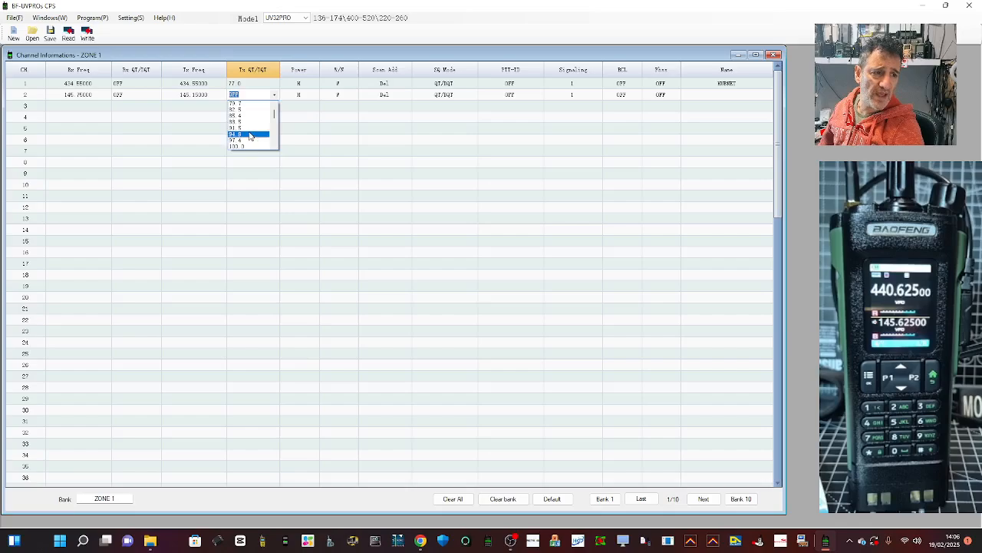
click(250, 136)
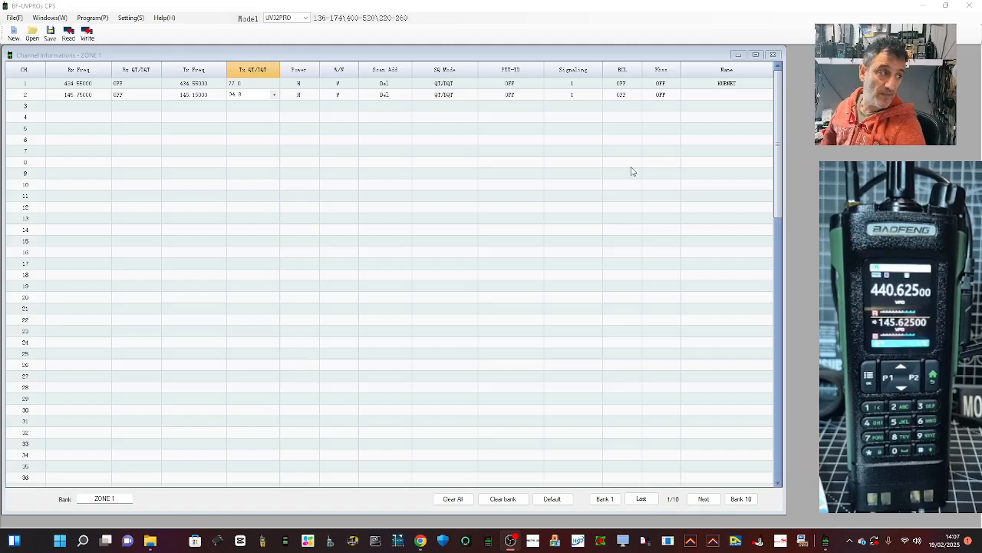
click(733, 95)
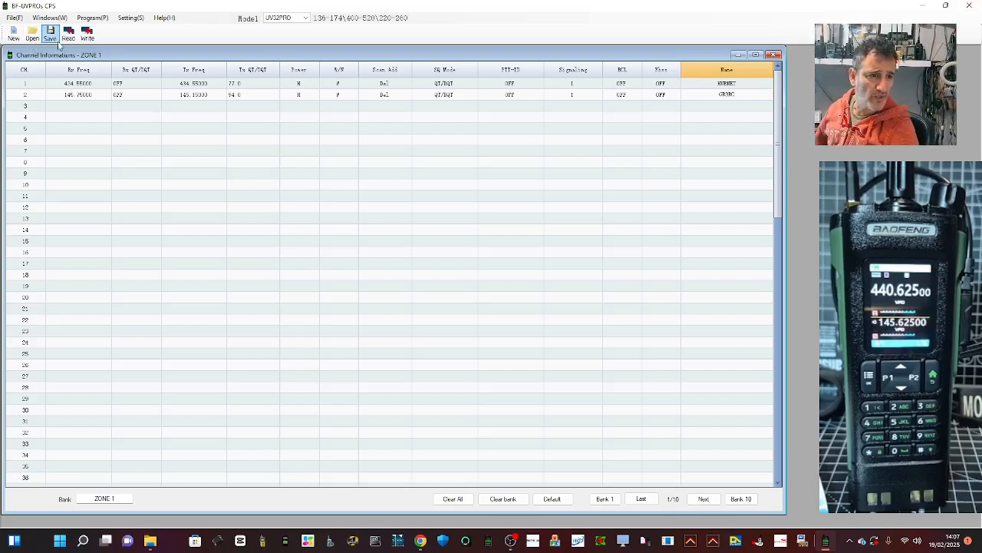
- Save the channel configuration as a dat file named UV32 in the Documents folder
click(15, 20)
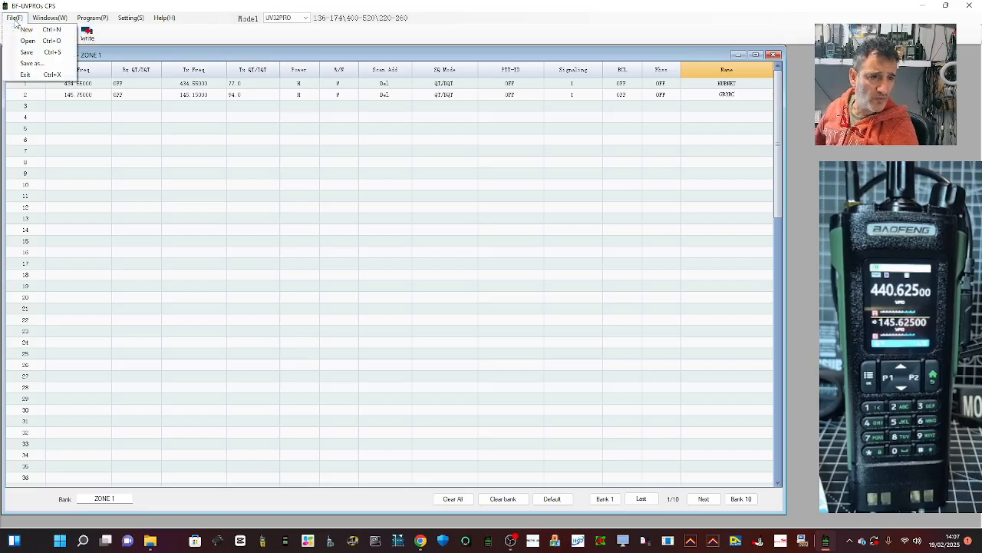
click(28, 55)
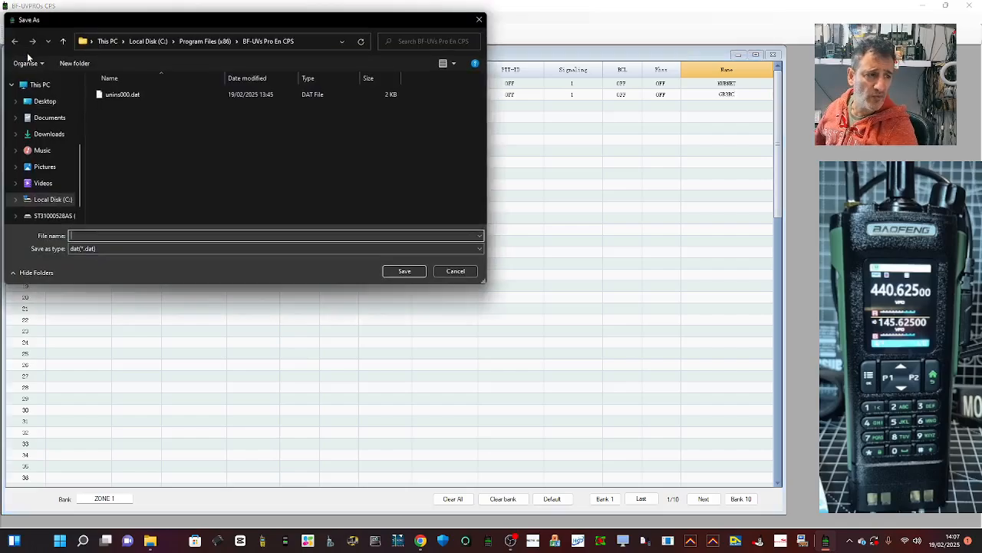
click(51, 120)
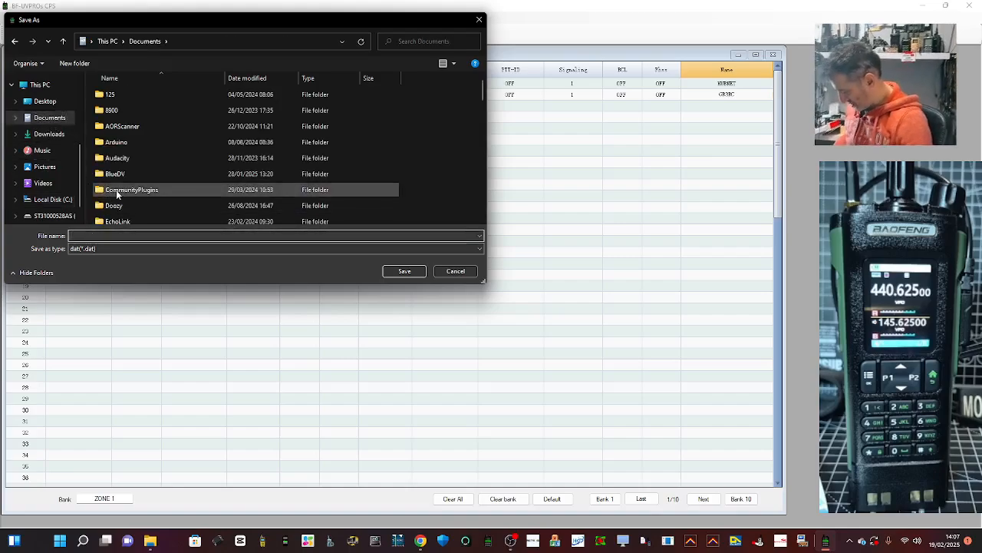
text(UV32)
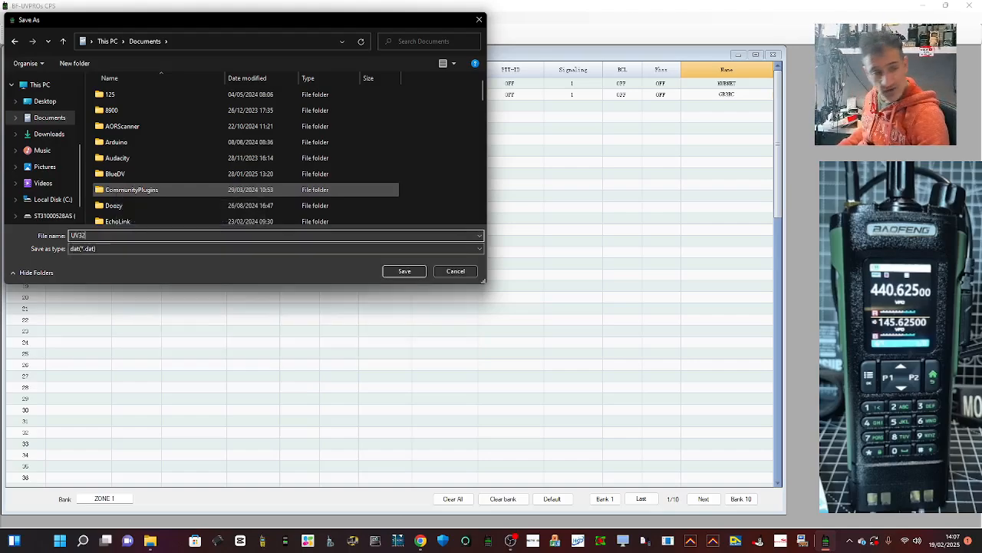
click(656, 162)
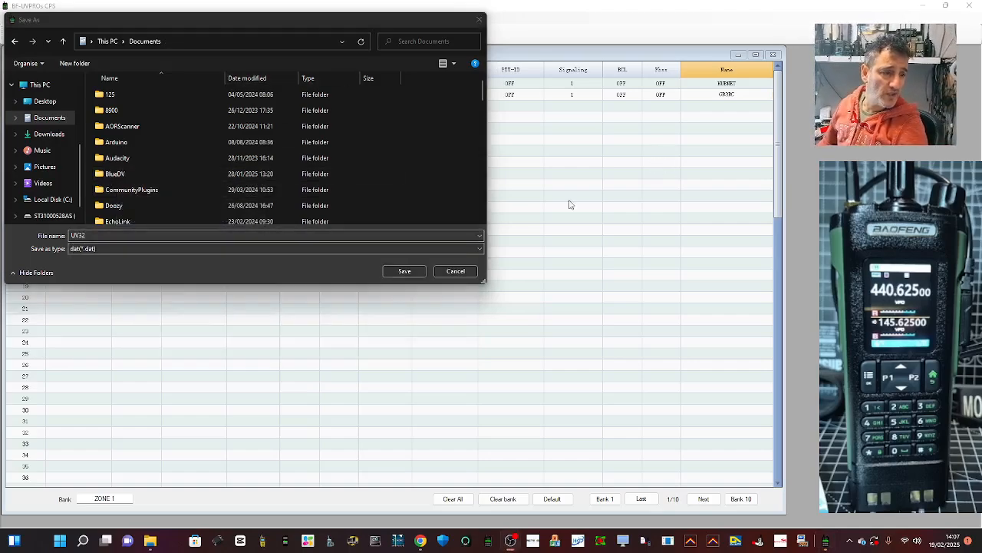
click(405, 271)
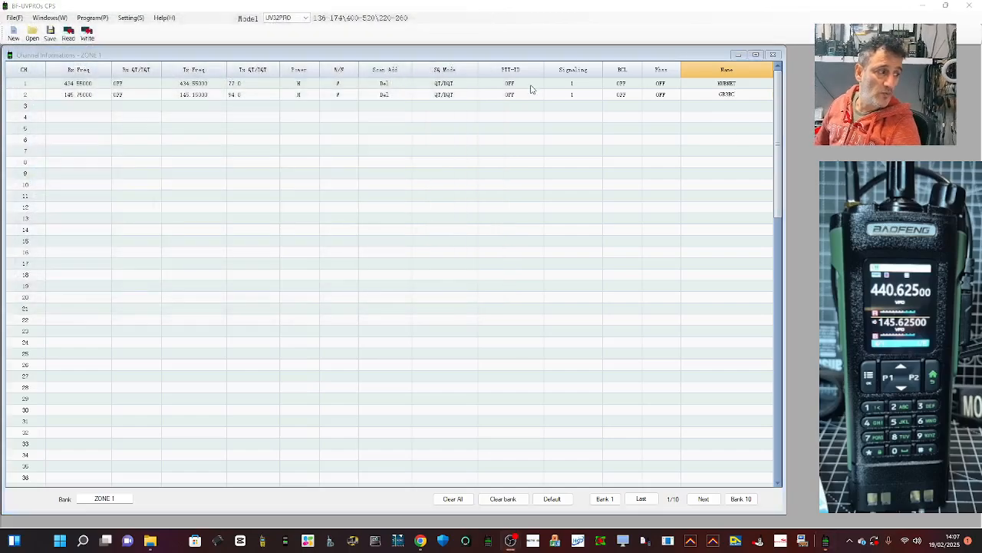
click(14, 17)
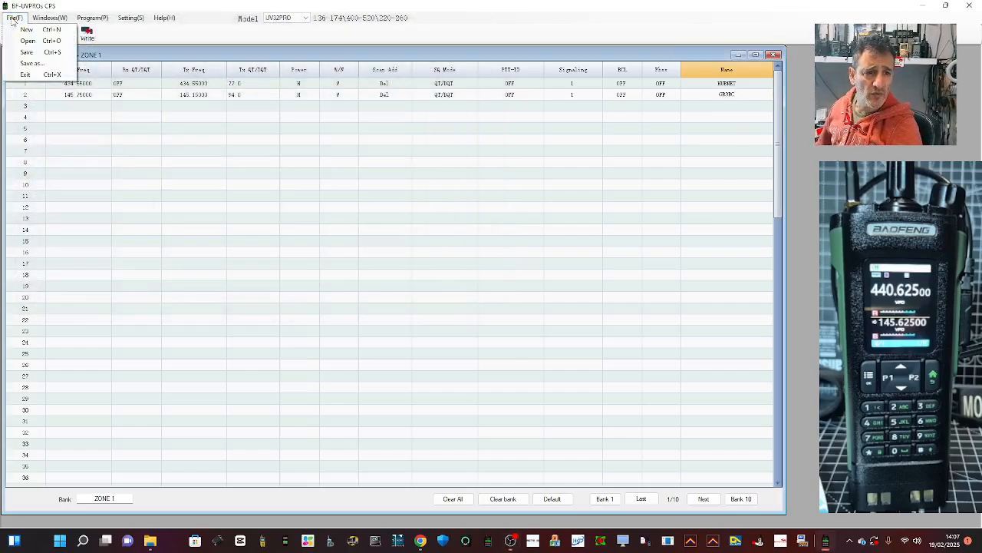
click(12, 21)
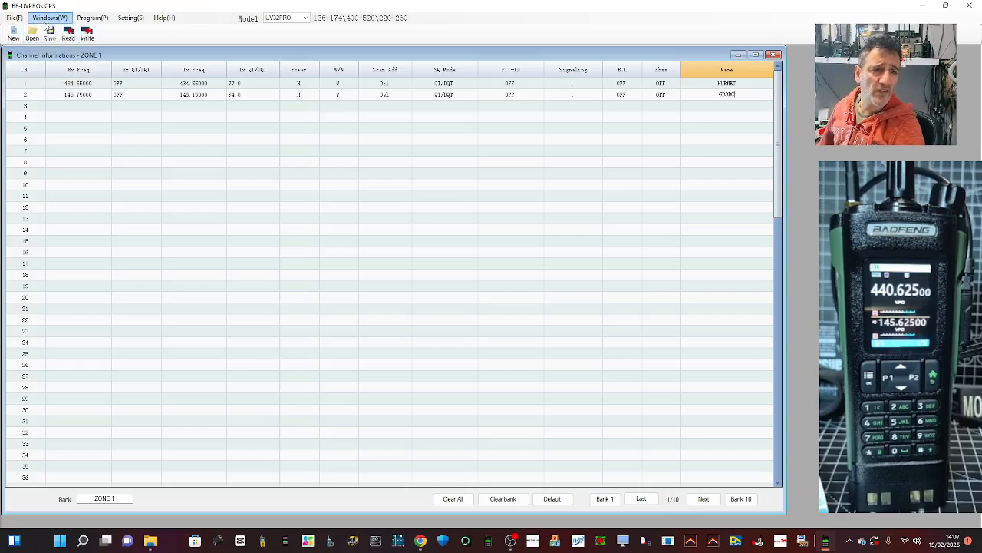
click(47, 17)
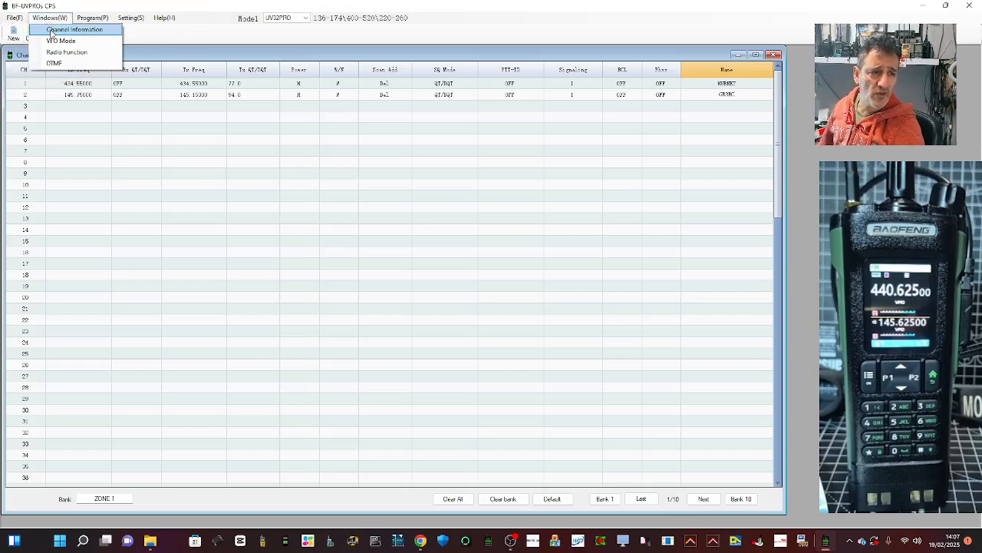
click(50, 29)
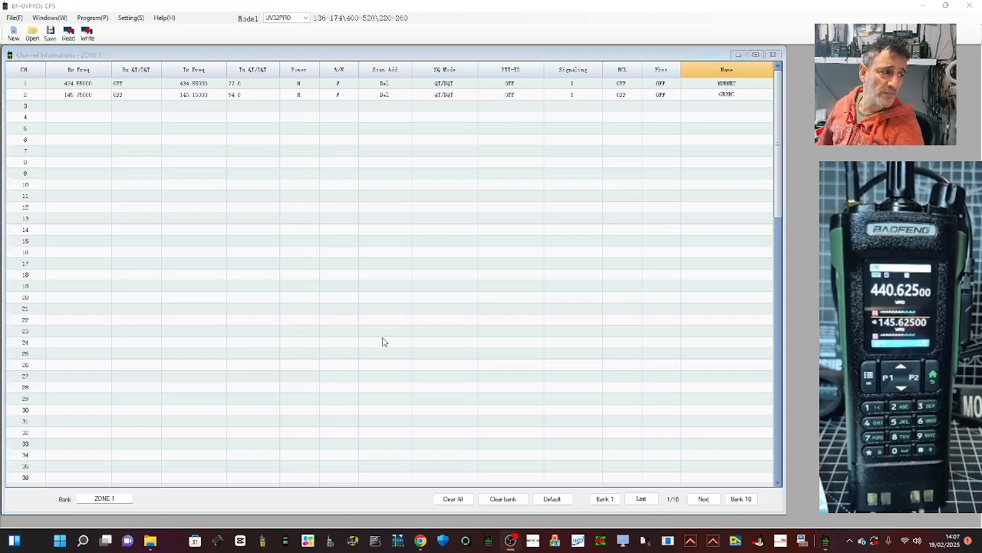
- Open the VFO Mode settings and set VFO A's frequency to 145.500
click(43, 19)
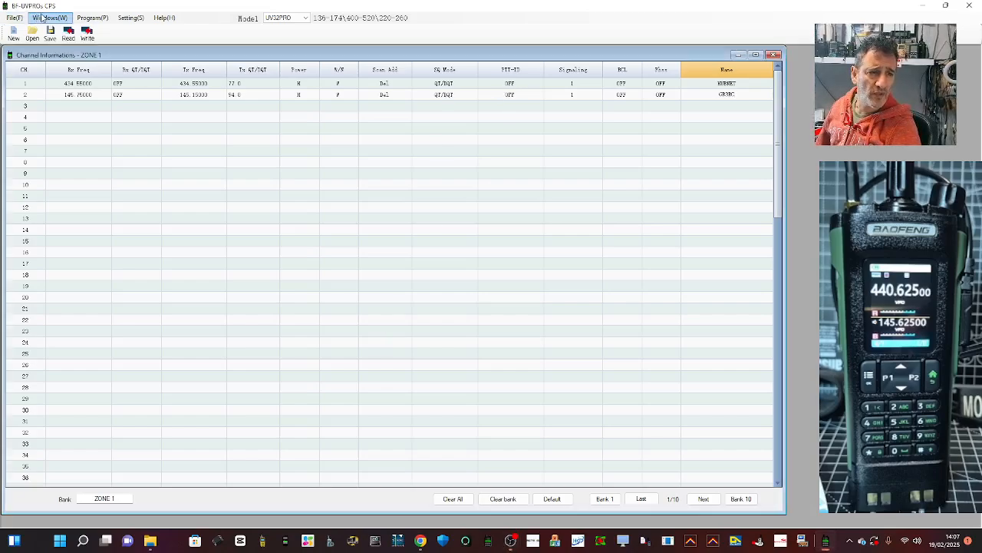
click(43, 18)
click(62, 41)
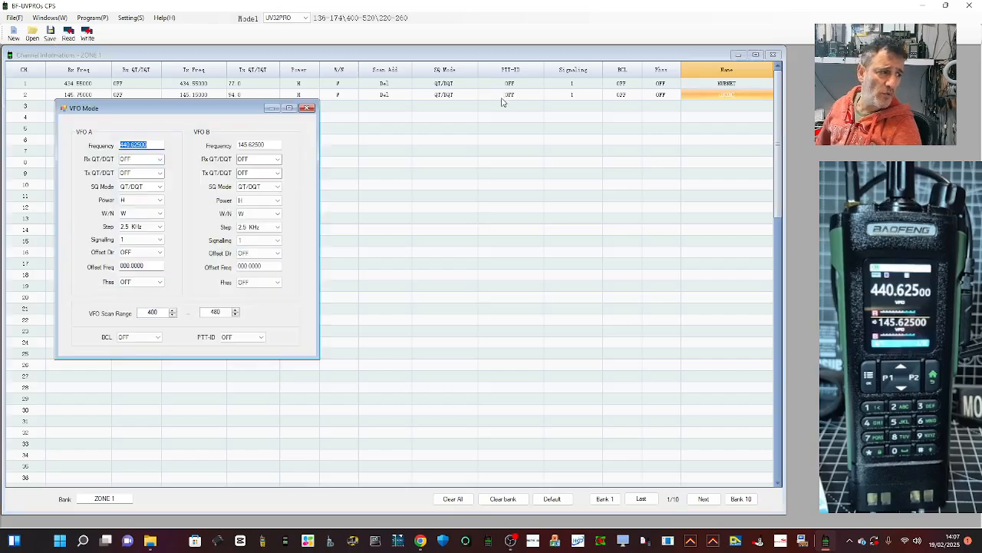
click(663, 160)
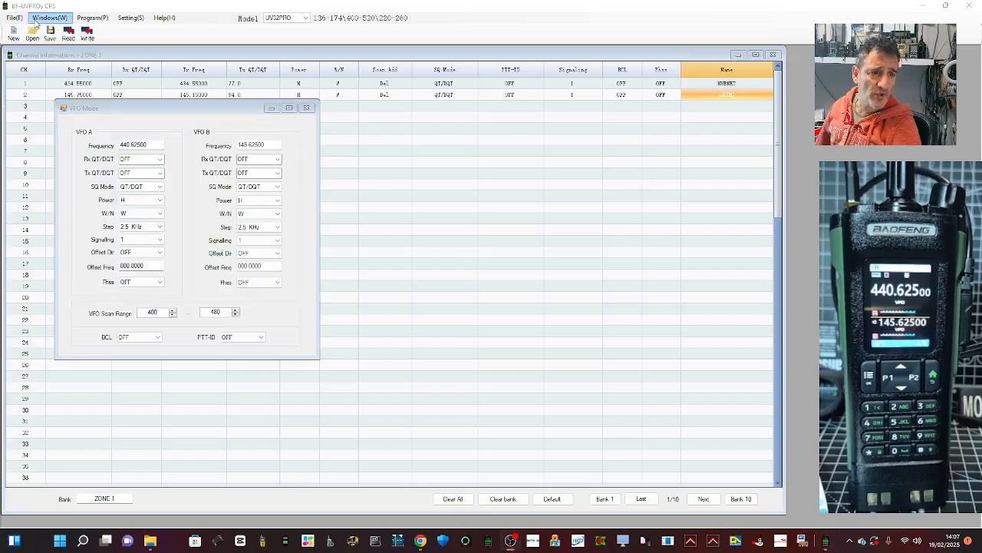
click(150, 145)
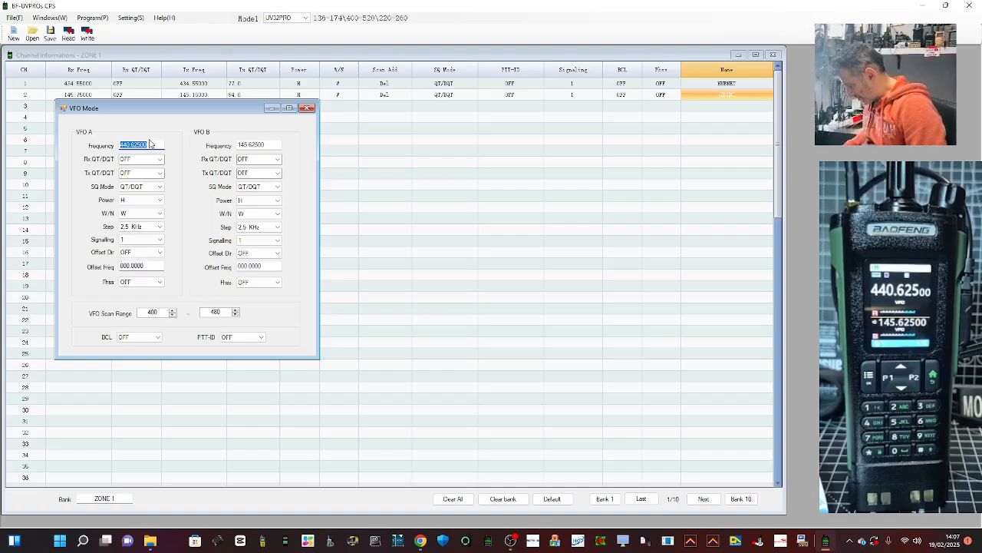
text(145)
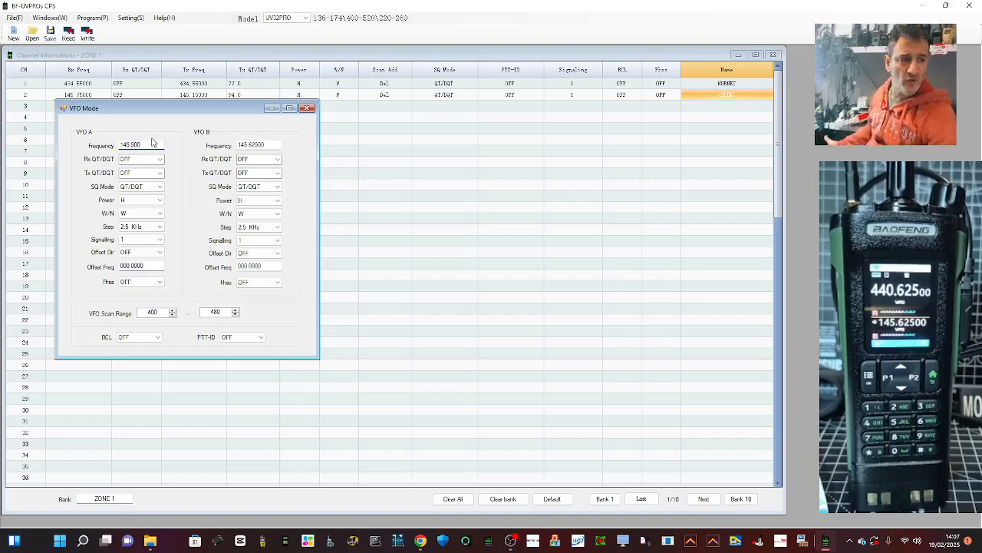
- Try to set VFO B's frequency to 430925
click(252, 145)
double_click(252, 144)
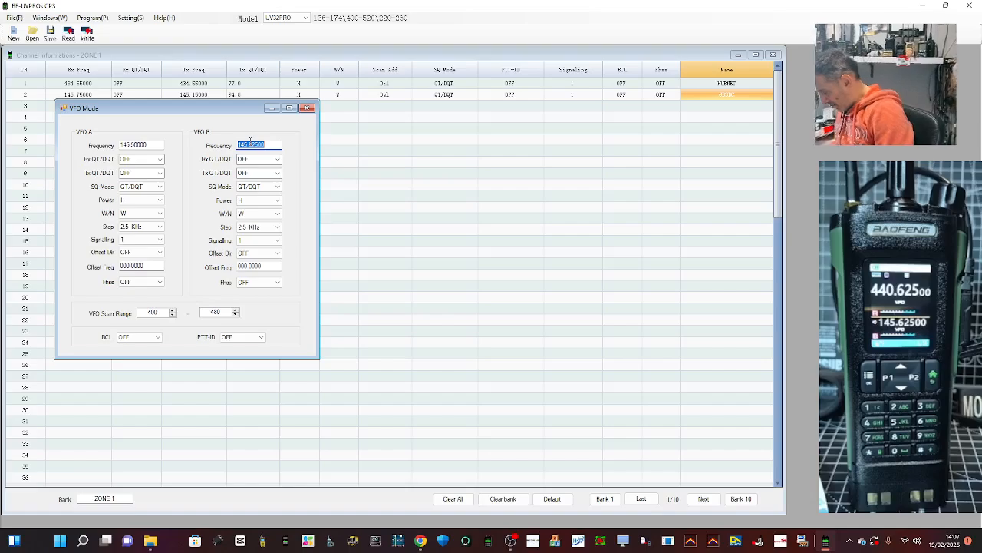
text(4)
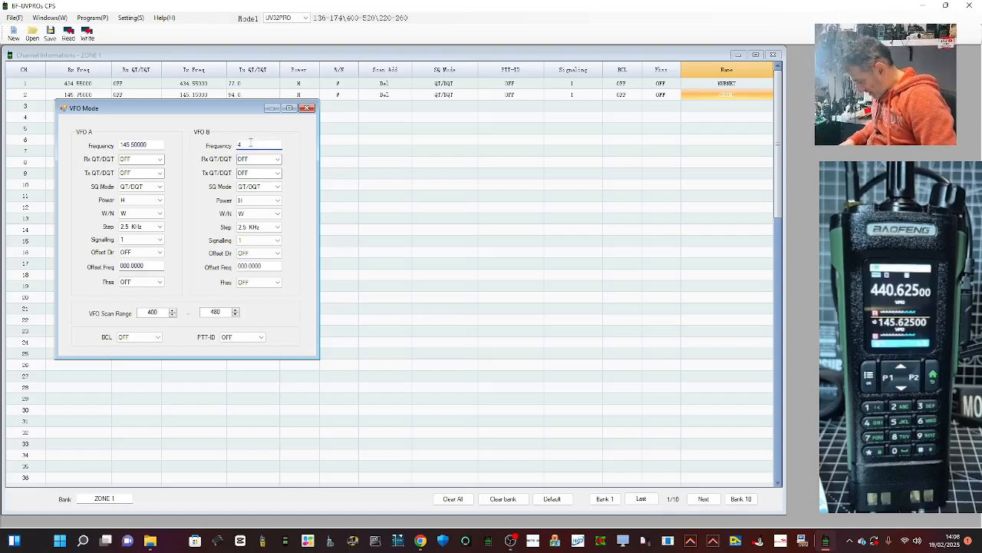
text(30925)
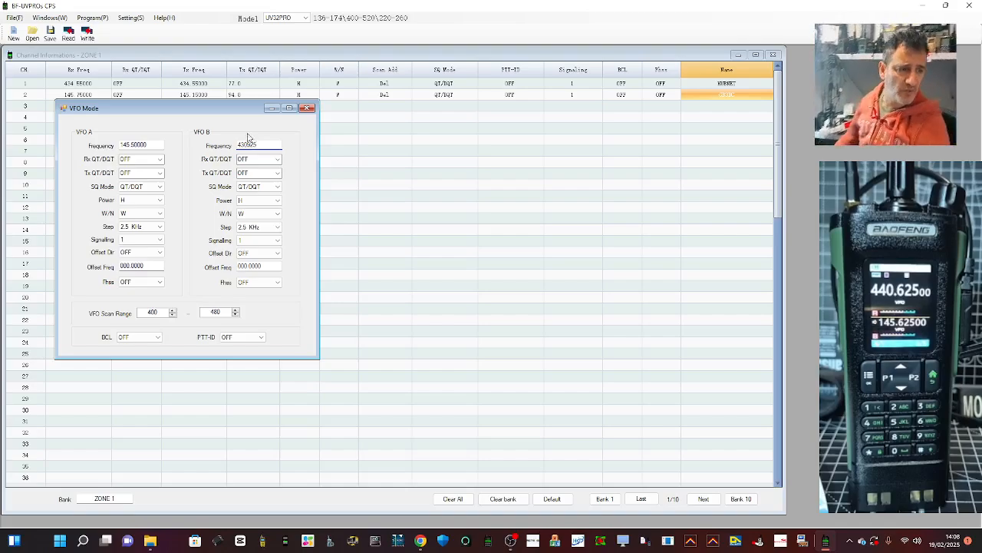
click(279, 173)
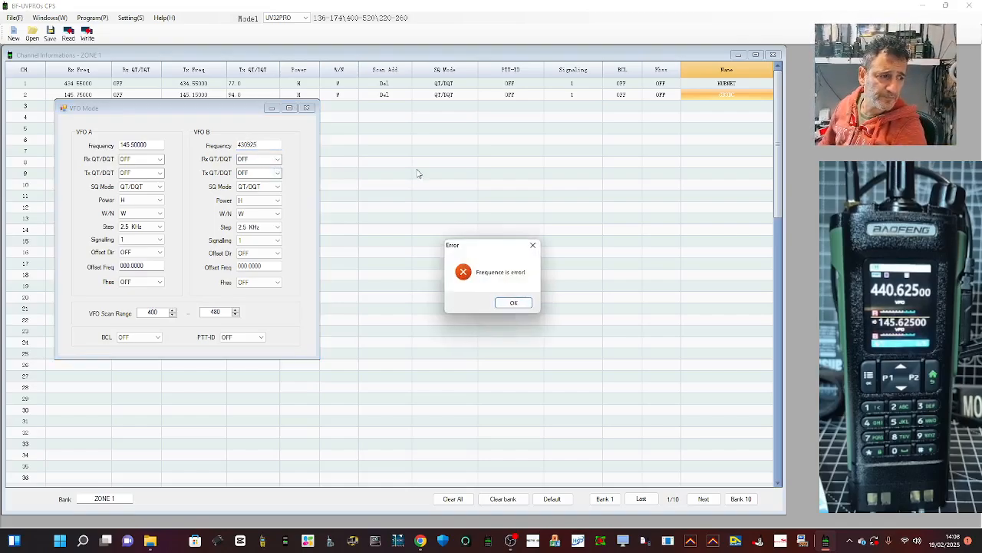
click(259, 145)
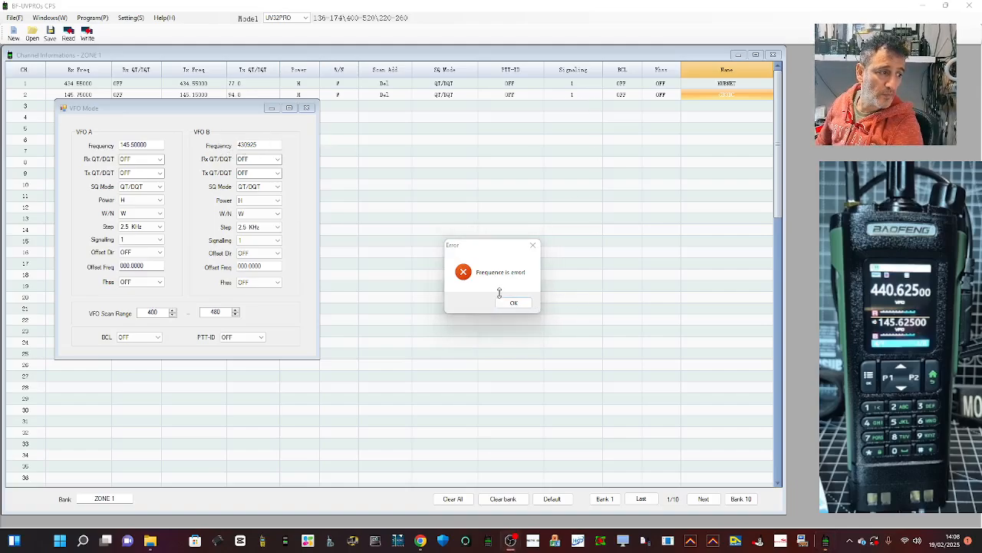
click(511, 303)
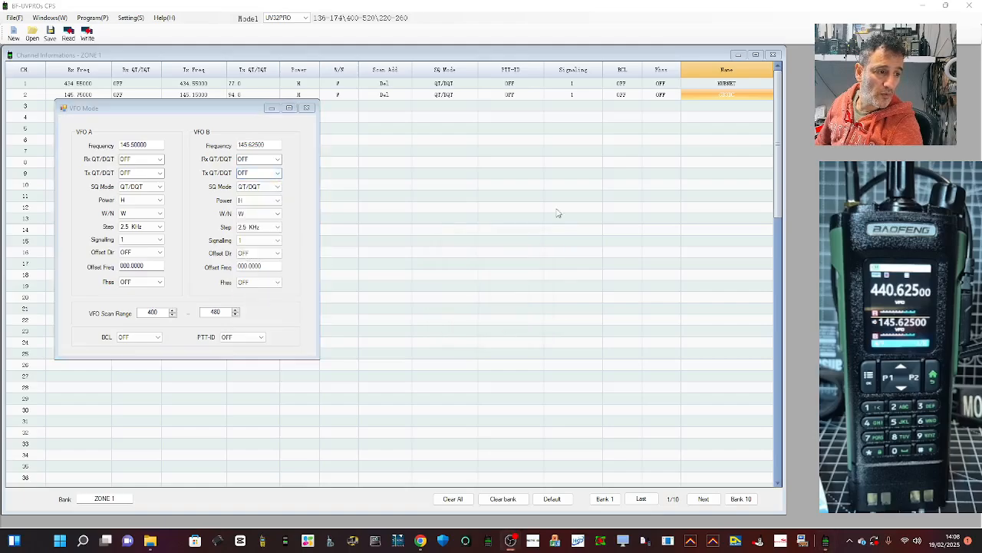
- Set VFO B's frequency to 430.925
click(273, 146)
double_click(274, 145)
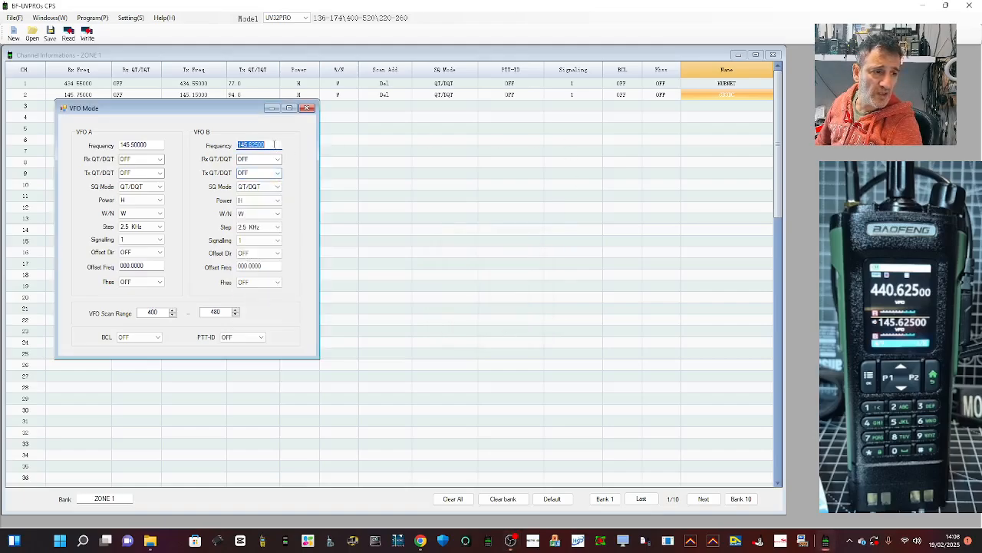
text(4)
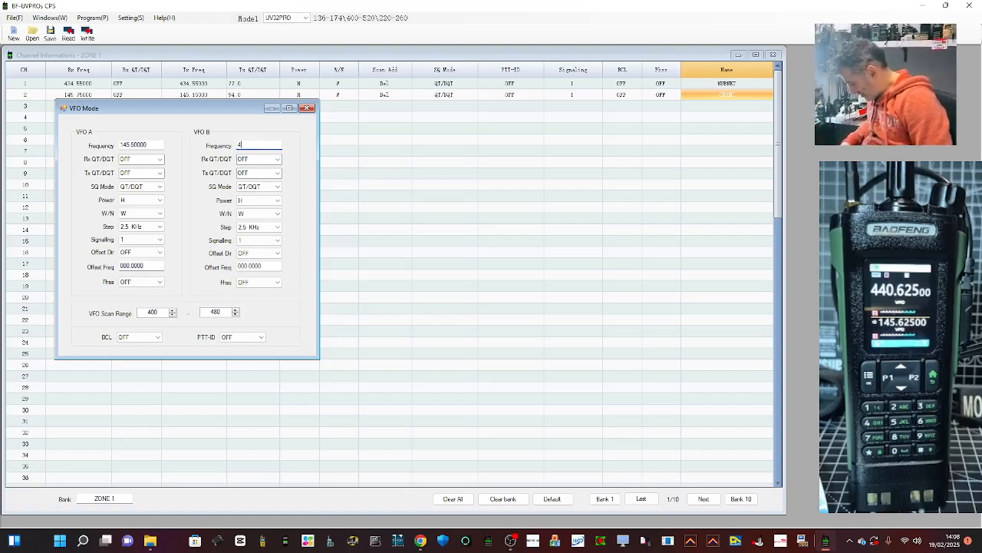
text(30.925)
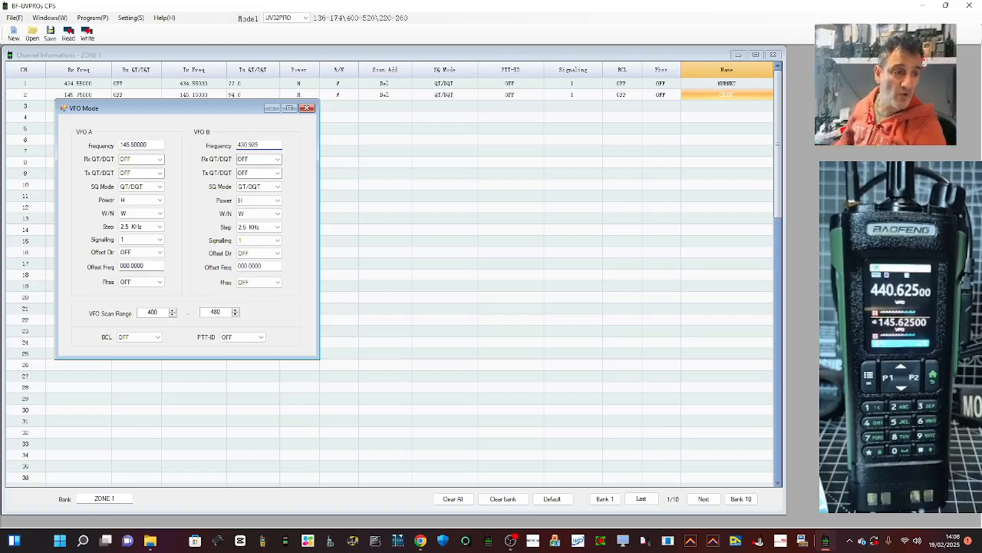
- Set VFO B's Tx QT/DQT tone to 77.0 and close the VFO Mode settings
click(275, 175)
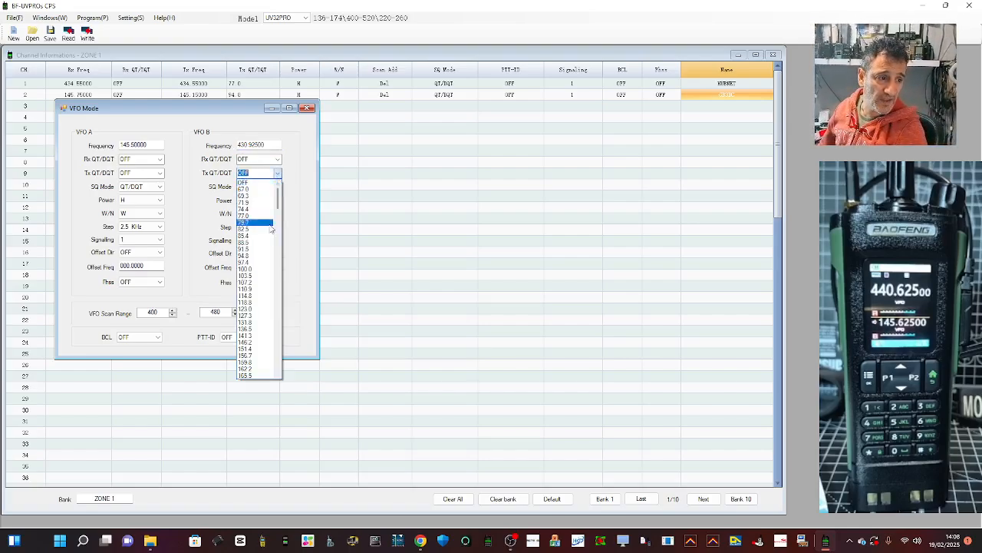
click(259, 215)
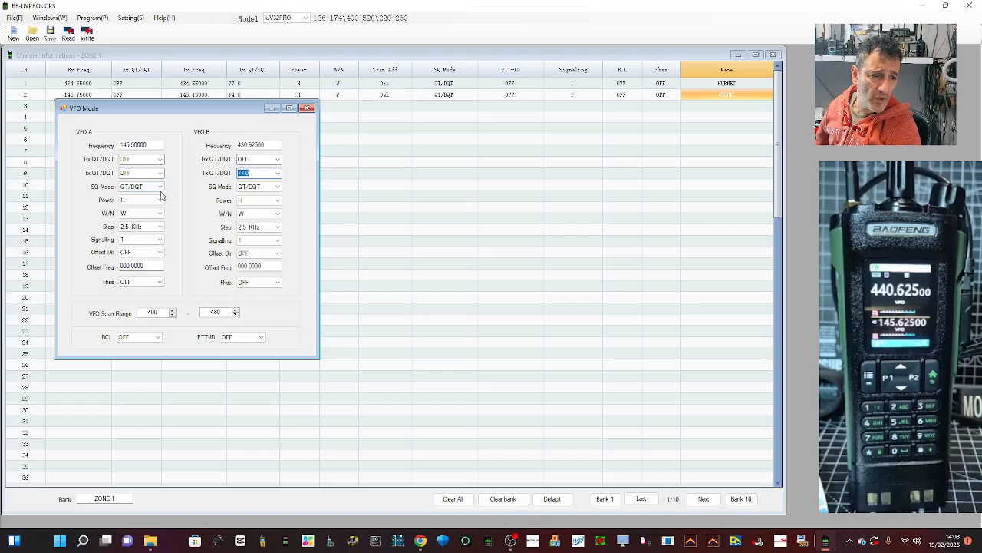
click(308, 108)
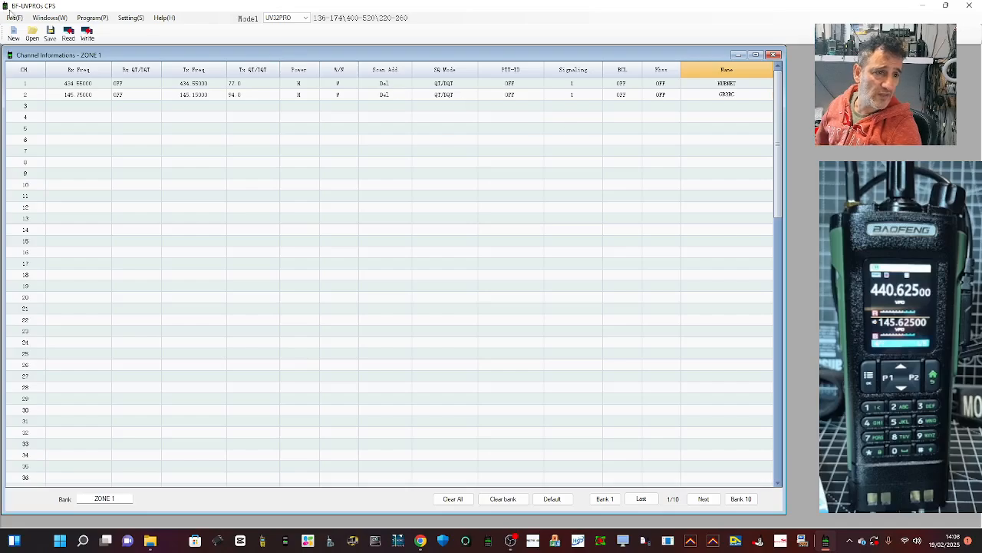
- Open the Radio Function settings, set TOT to OFF and switch Dual Standby to ON
click(46, 18)
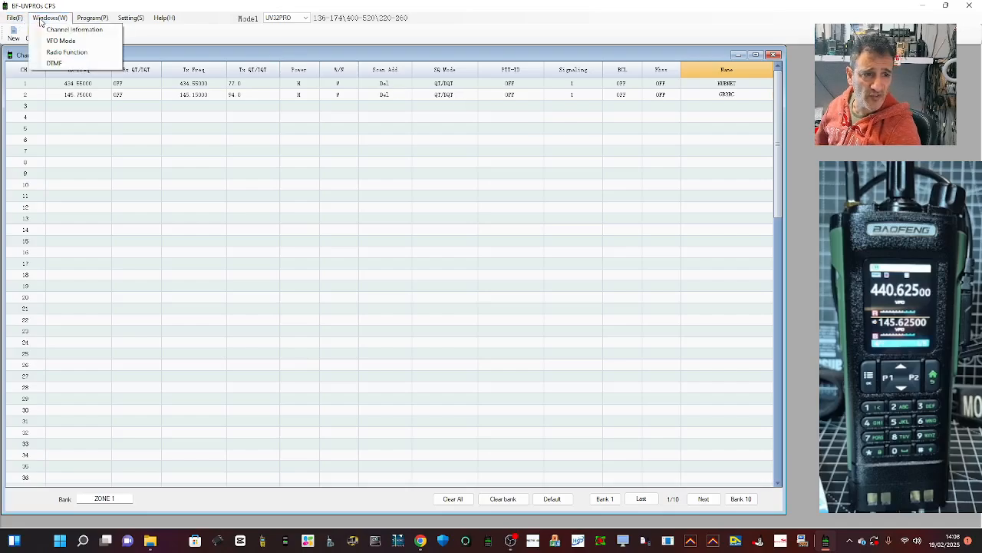
click(66, 52)
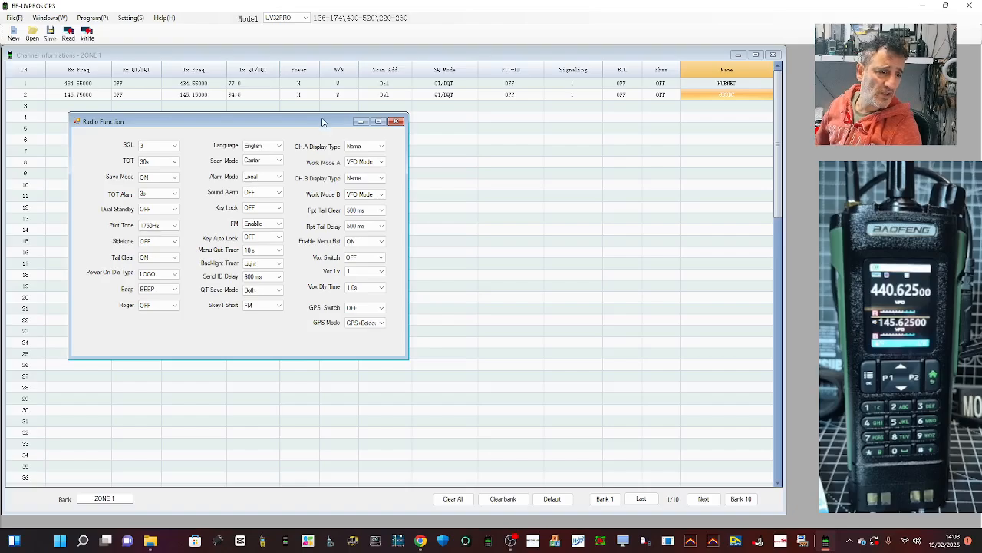
click(174, 161)
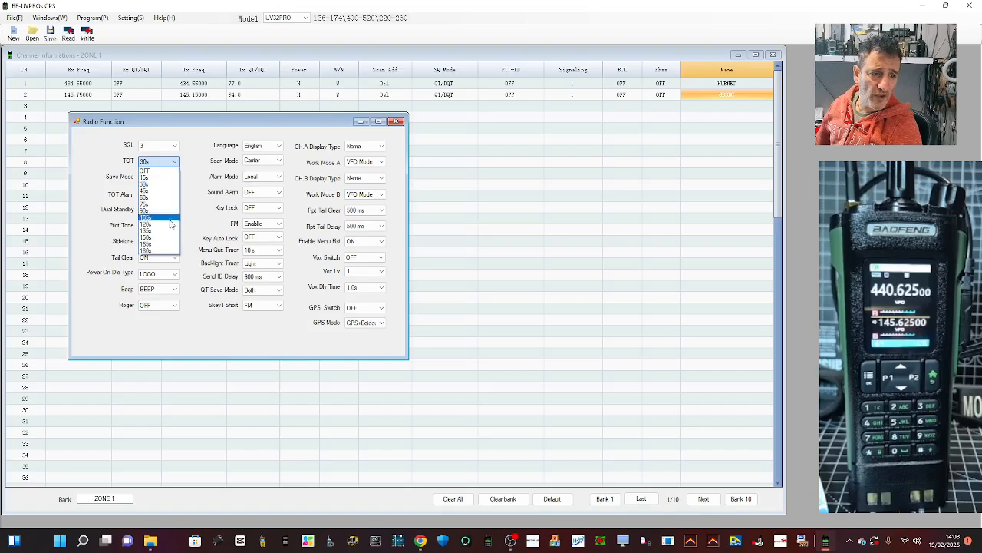
click(169, 171)
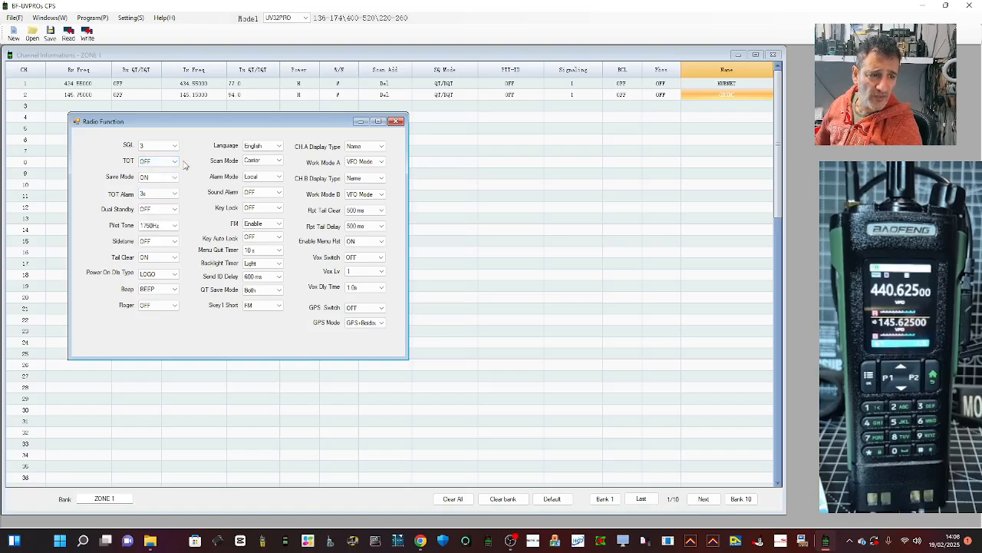
click(174, 210)
click(167, 225)
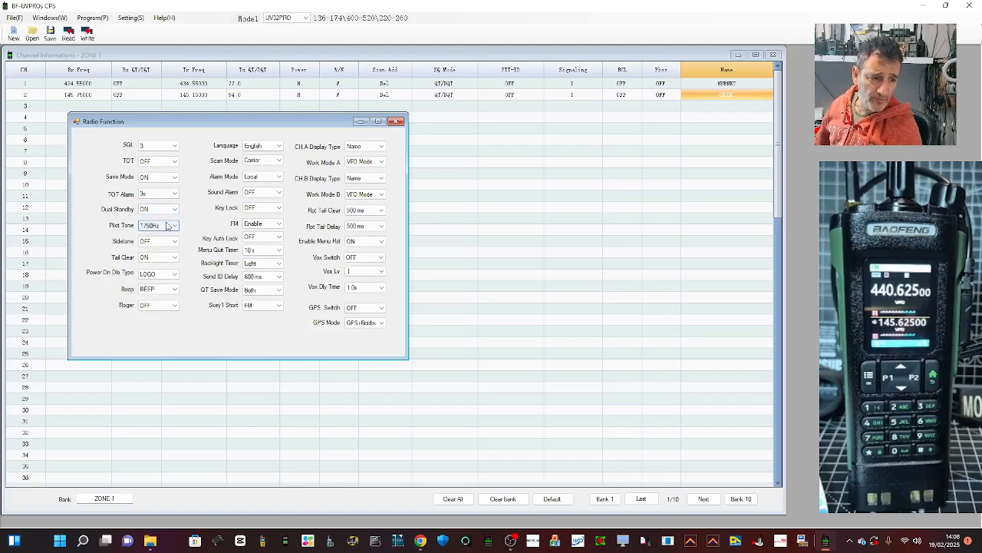
drag(190, 126, 169, 126)
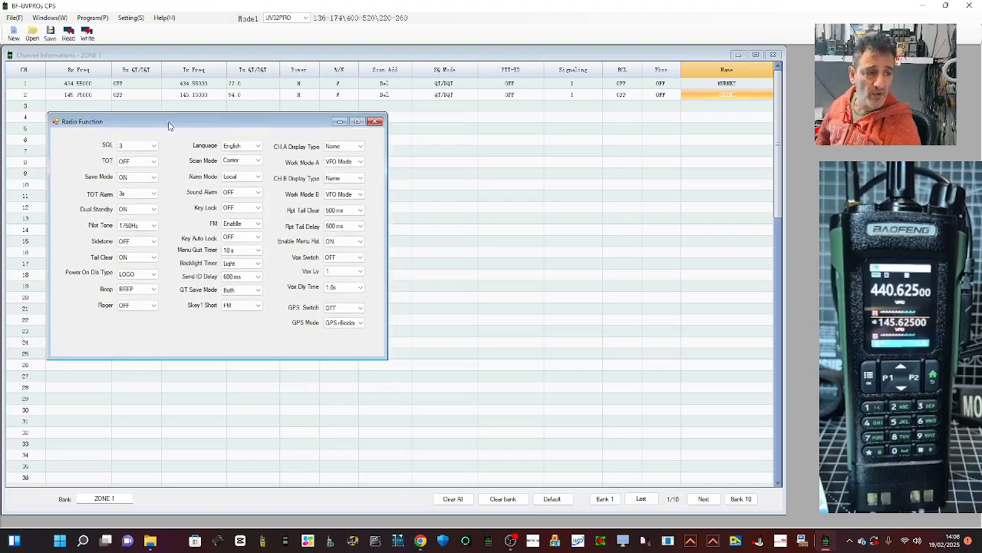
- Review the Scan Mode, FM, QT Save Mode and GPS Mode options in the Radio Function settings
click(259, 161)
click(244, 178)
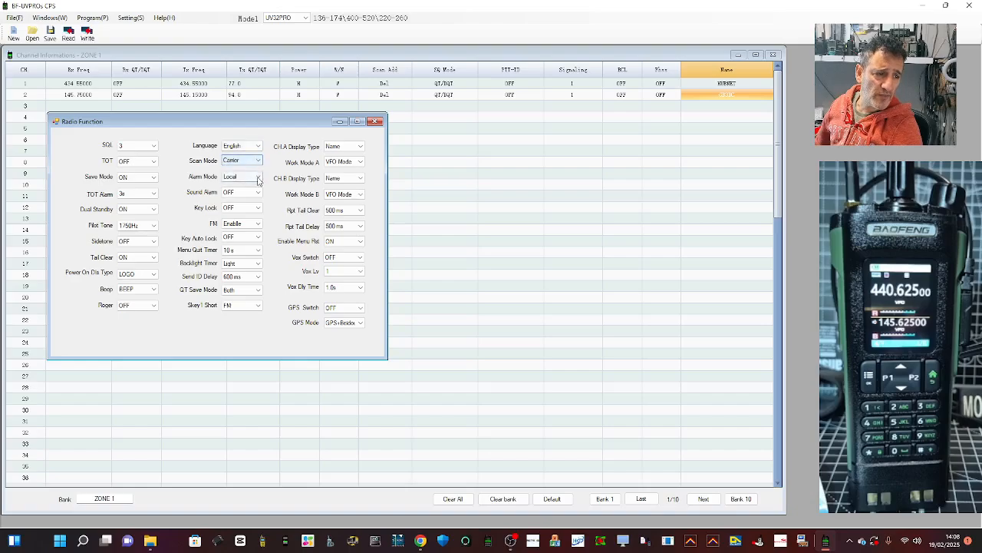
click(258, 225)
click(259, 226)
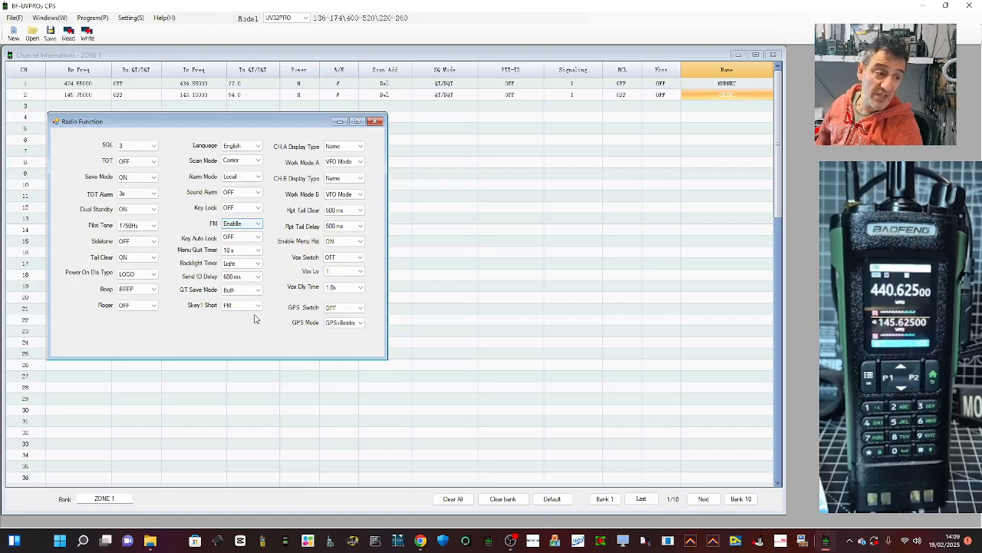
click(261, 278)
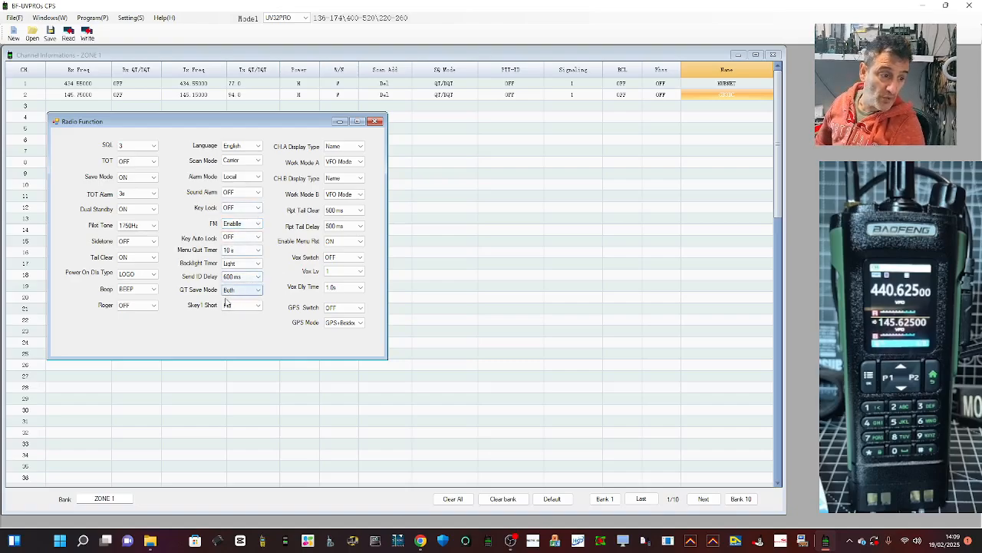
click(343, 323)
click(357, 197)
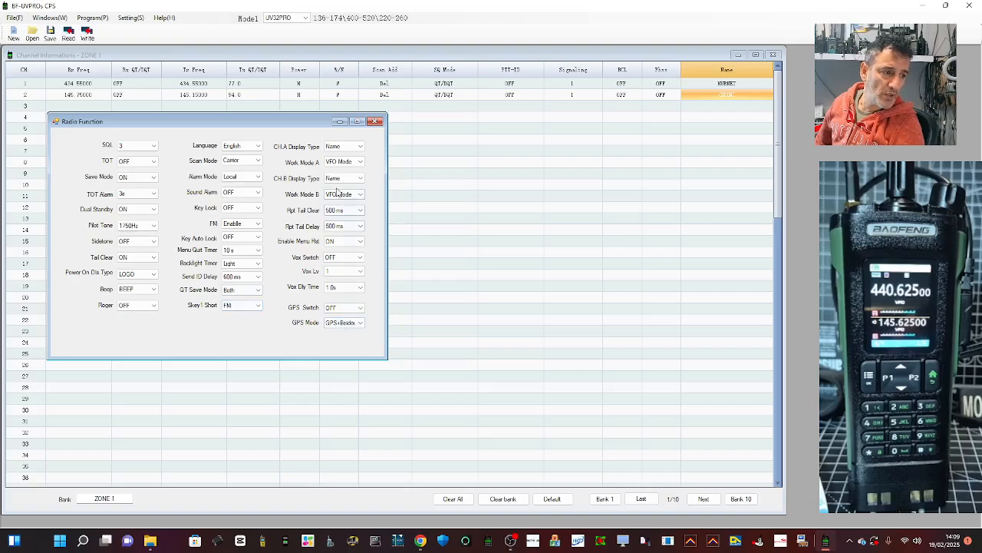
- Set Work Mode A to Ch Mode and keep Work Mode B on VFO Mode, with CH B Display Type as Name
click(361, 196)
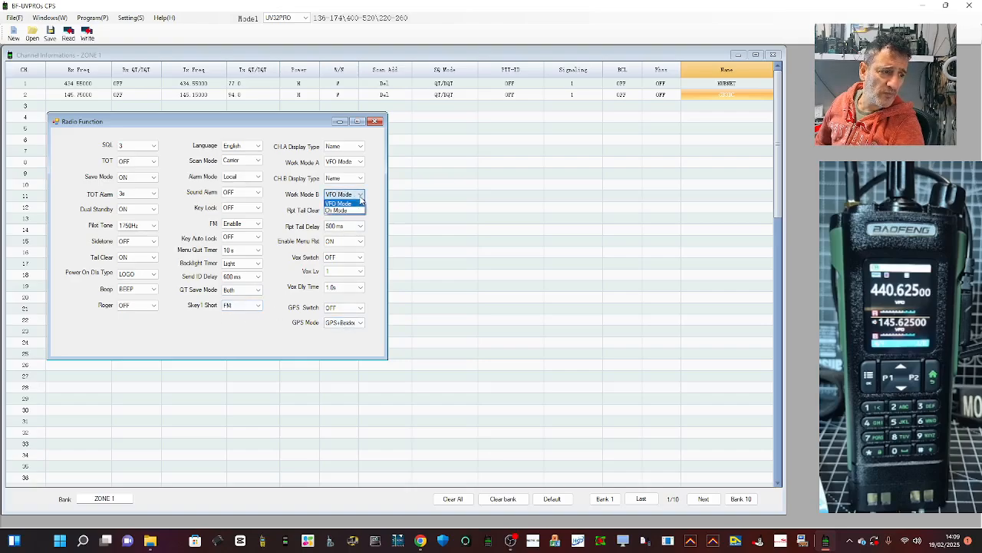
click(361, 200)
click(360, 162)
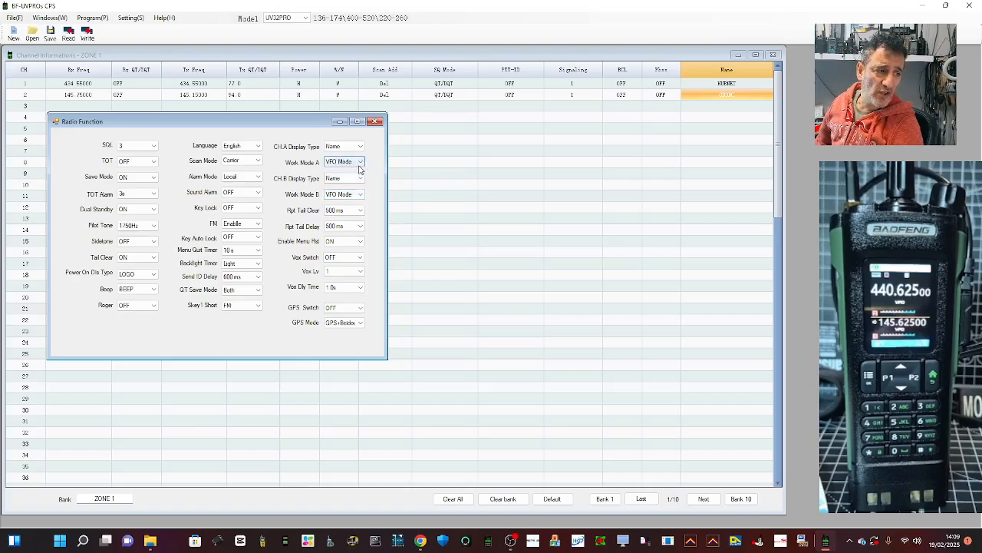
click(361, 163)
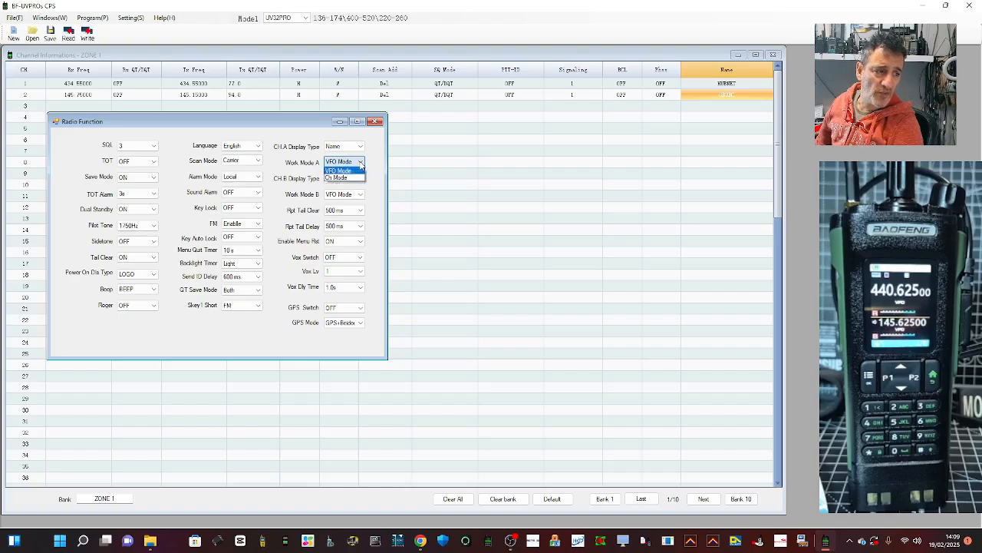
click(350, 178)
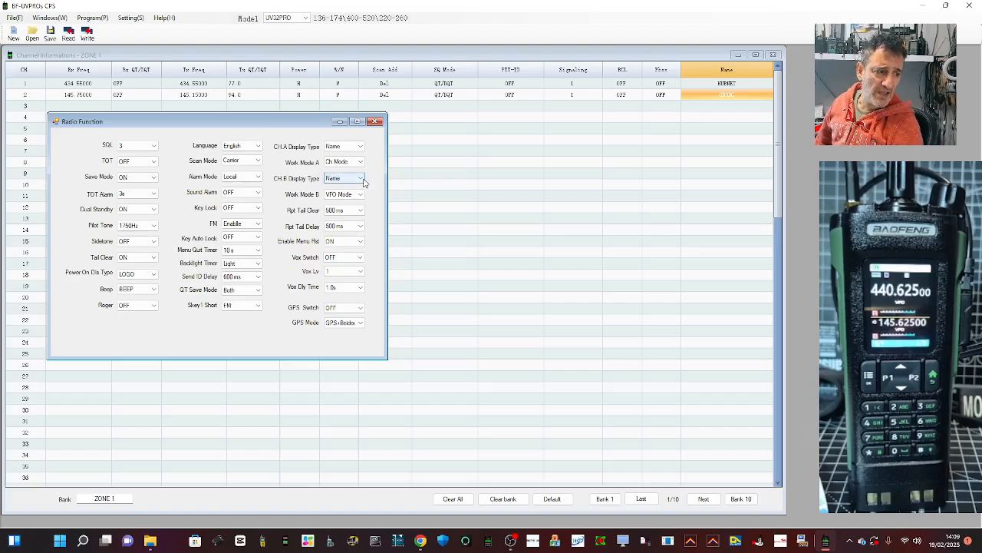
click(361, 178)
click(362, 181)
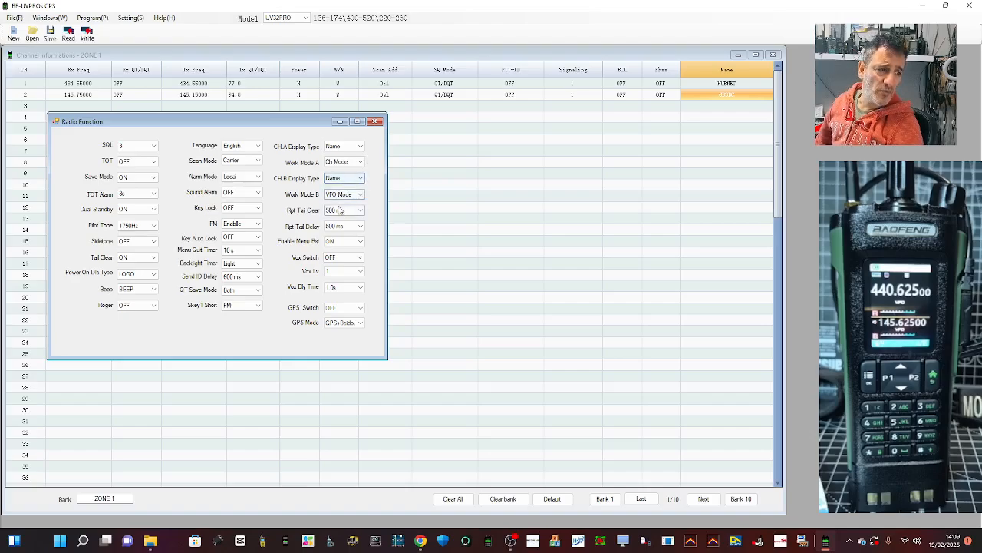
click(362, 195)
click(364, 196)
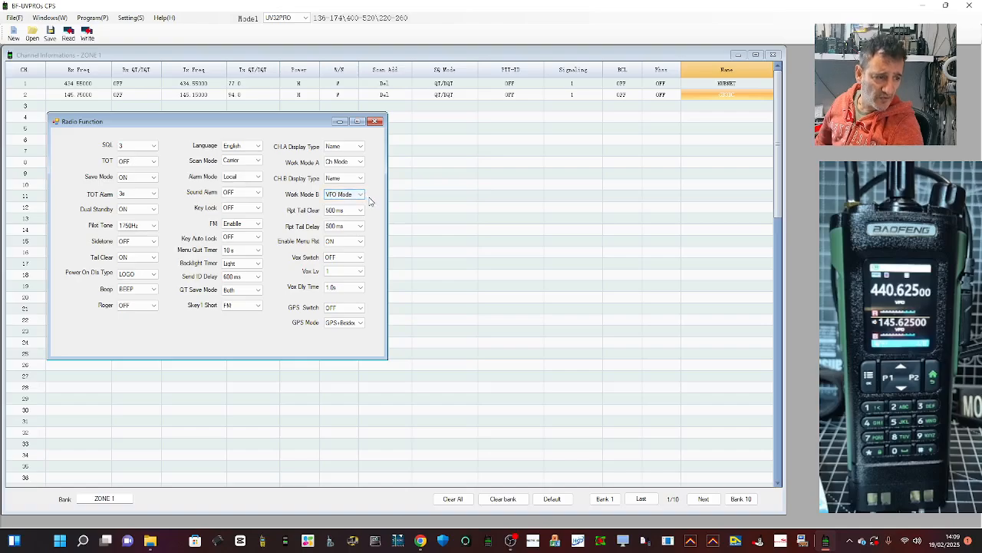
- Set the GPS Switch to ON and close the Radio Function settings
click(353, 308)
click(347, 323)
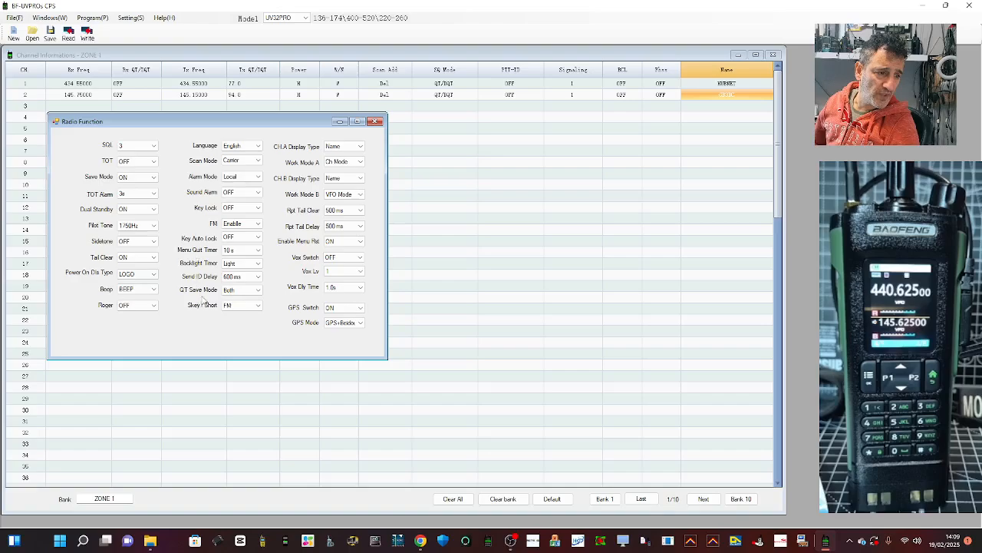
click(375, 121)
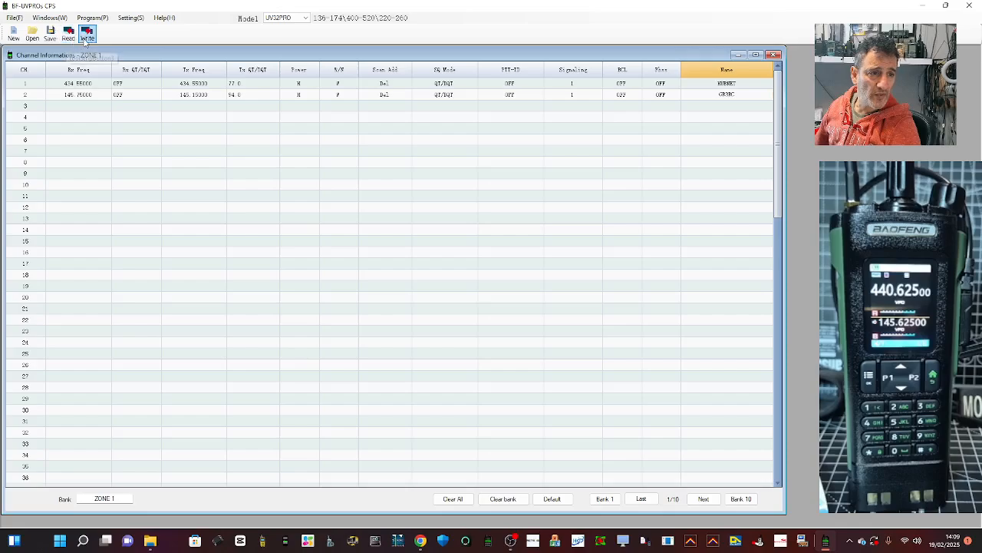
- Write the configuration to the radio and close the Write dialog once the transfer is complete
click(87, 32)
drag(404, 225, 119, 217)
click(150, 279)
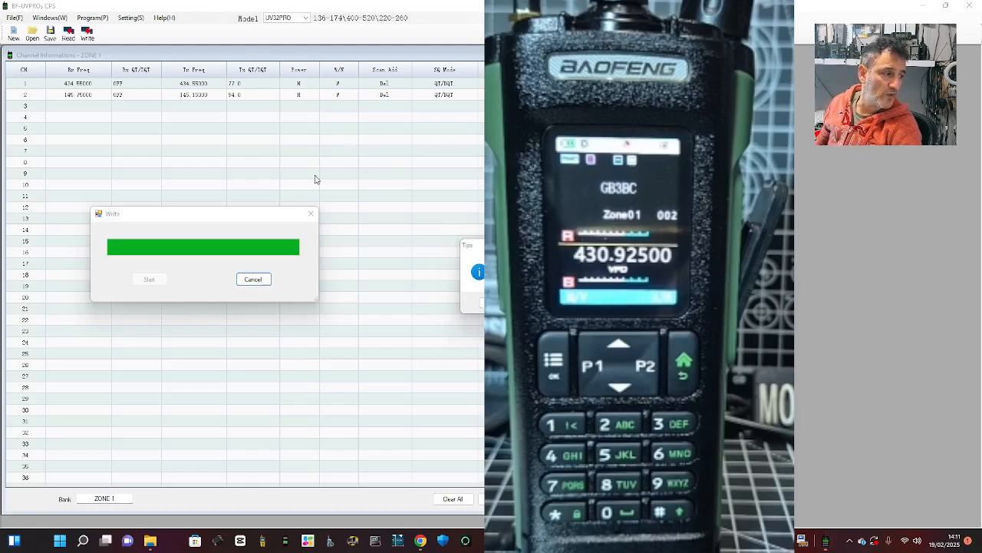
click(498, 302)
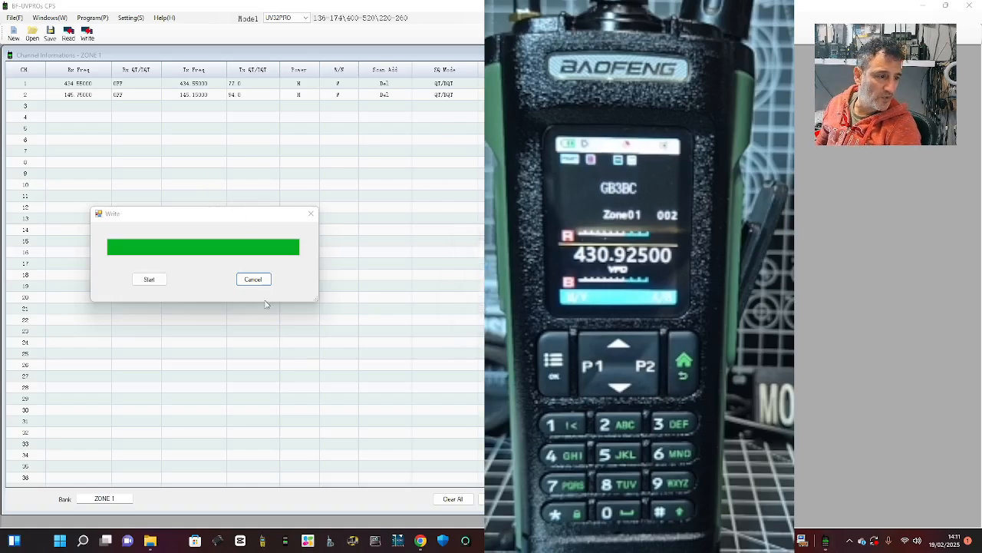
click(310, 214)
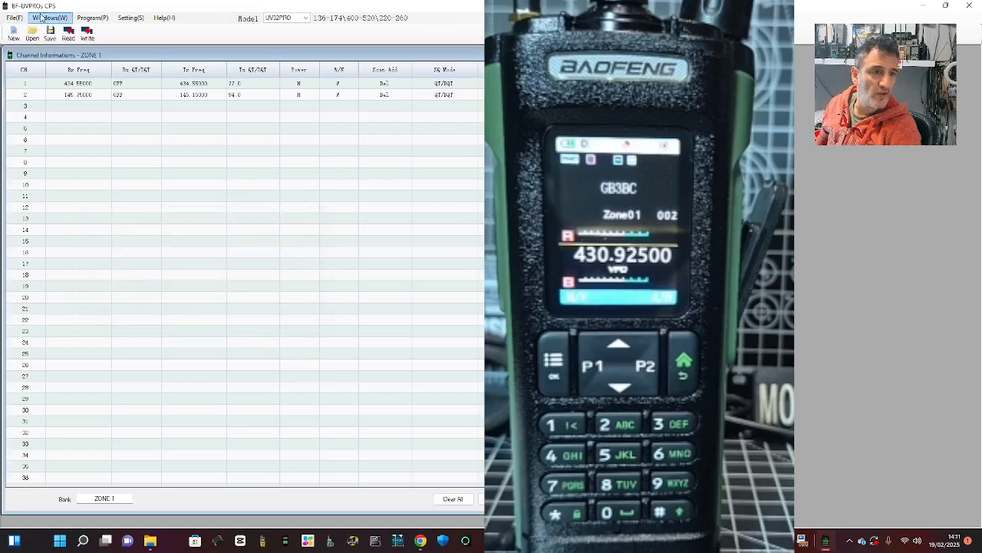
- Reopen the Radio Function settings and examine which functions can be assigned to Skey1 Short
click(46, 17)
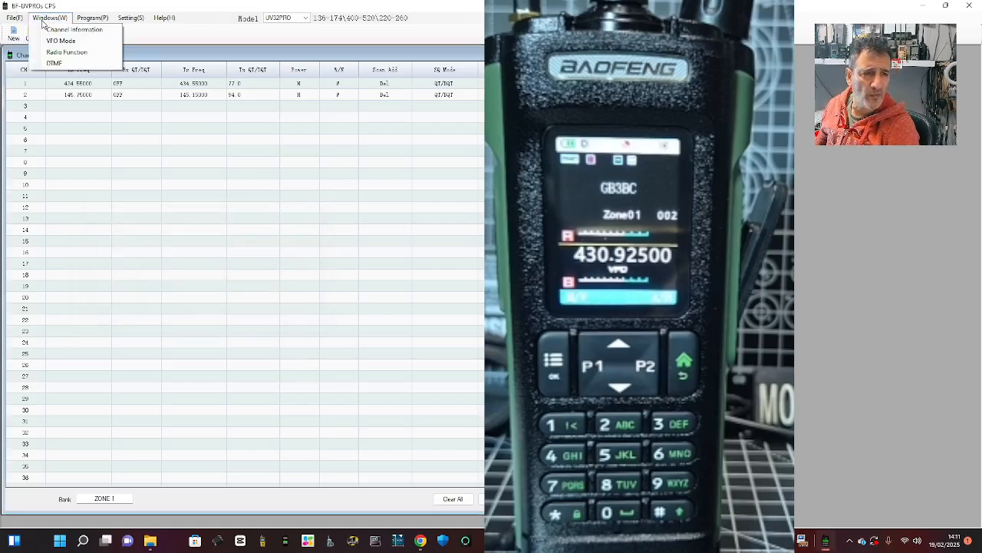
click(54, 51)
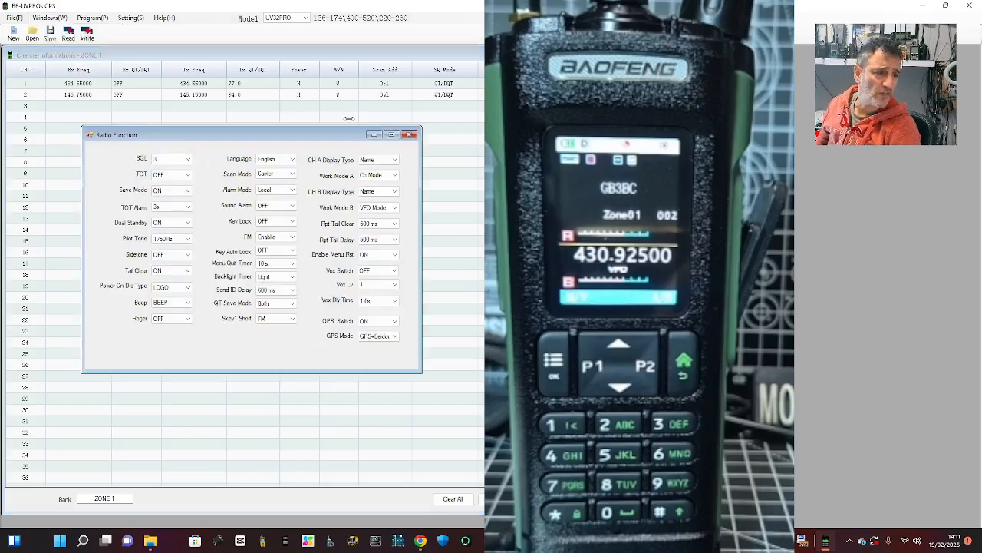
drag(341, 138, 279, 145)
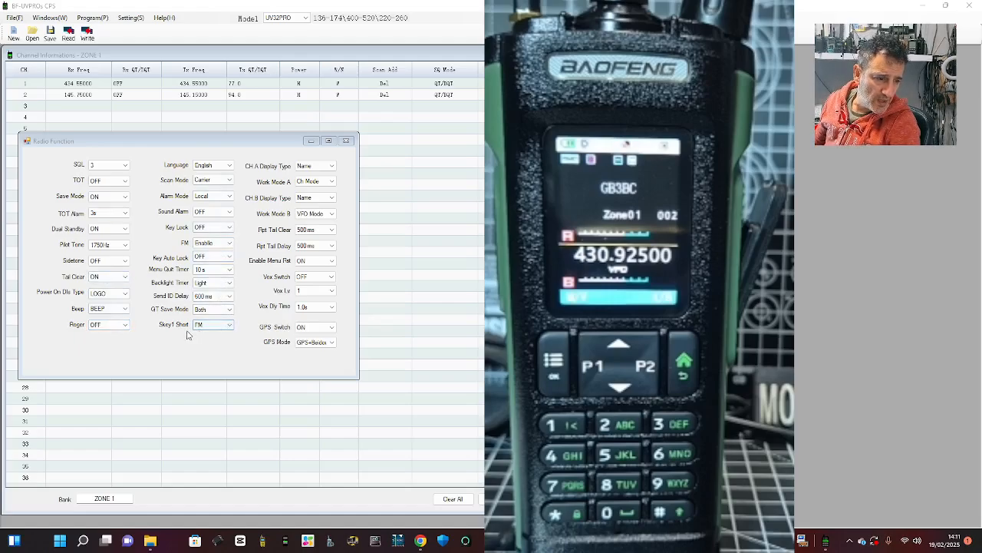
click(230, 326)
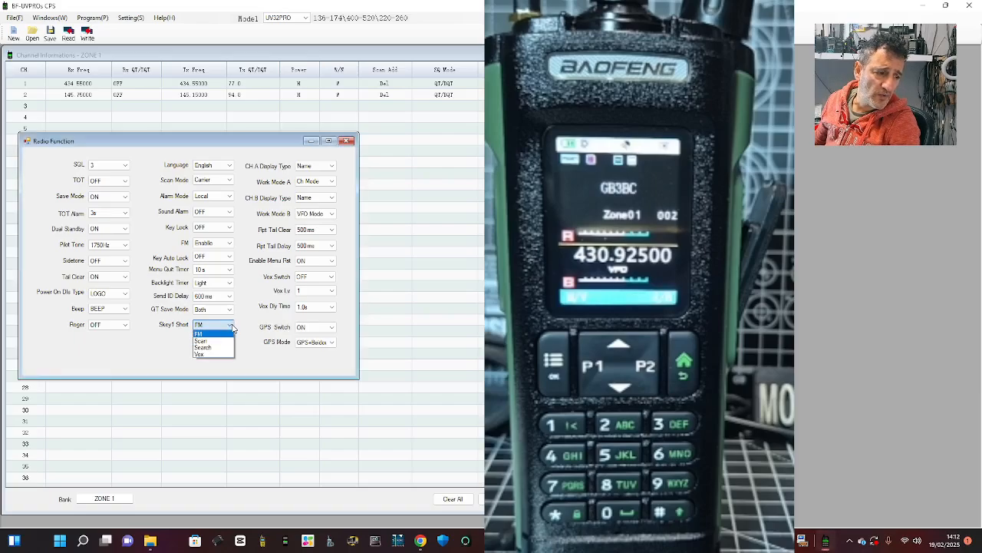
click(232, 326)
click(232, 327)
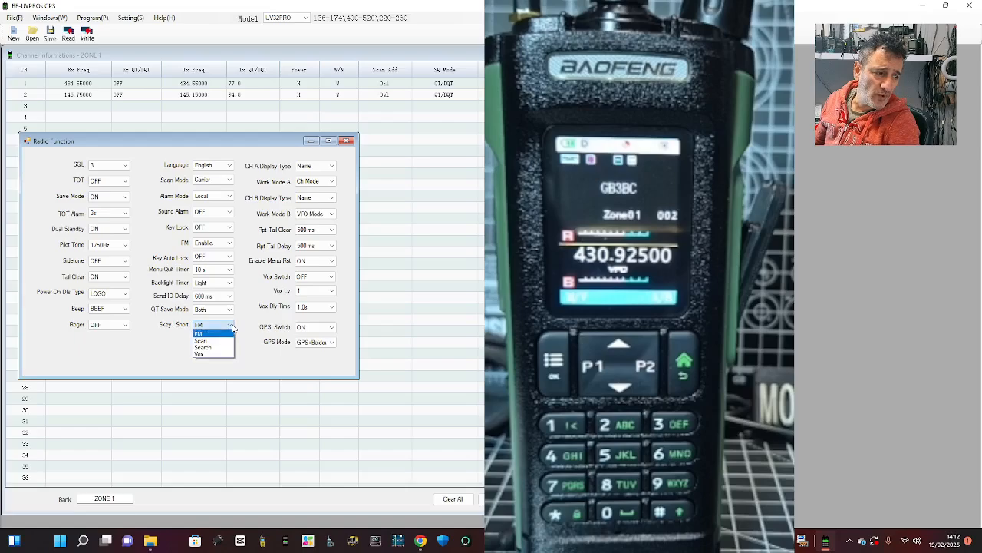
click(231, 328)
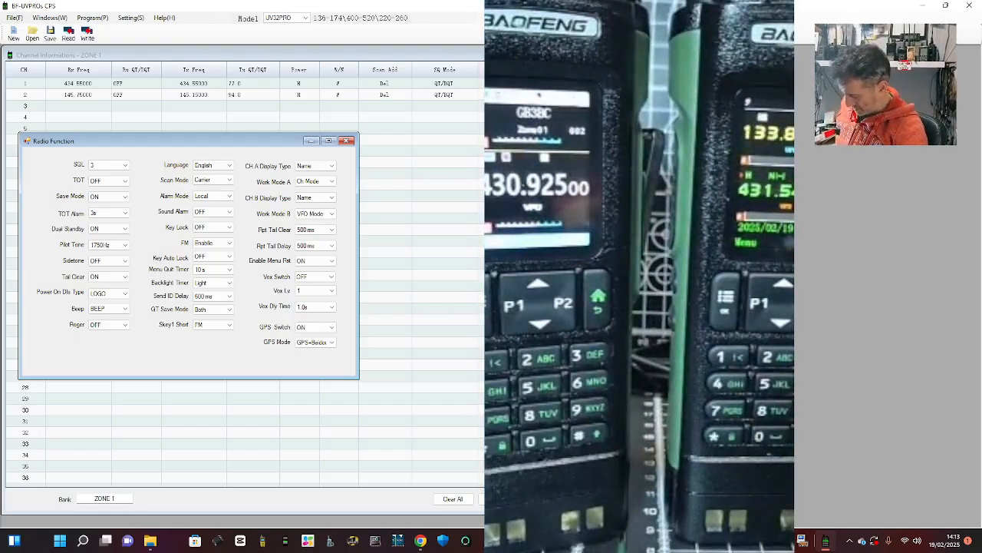
drag(484, 277, 413, 277)
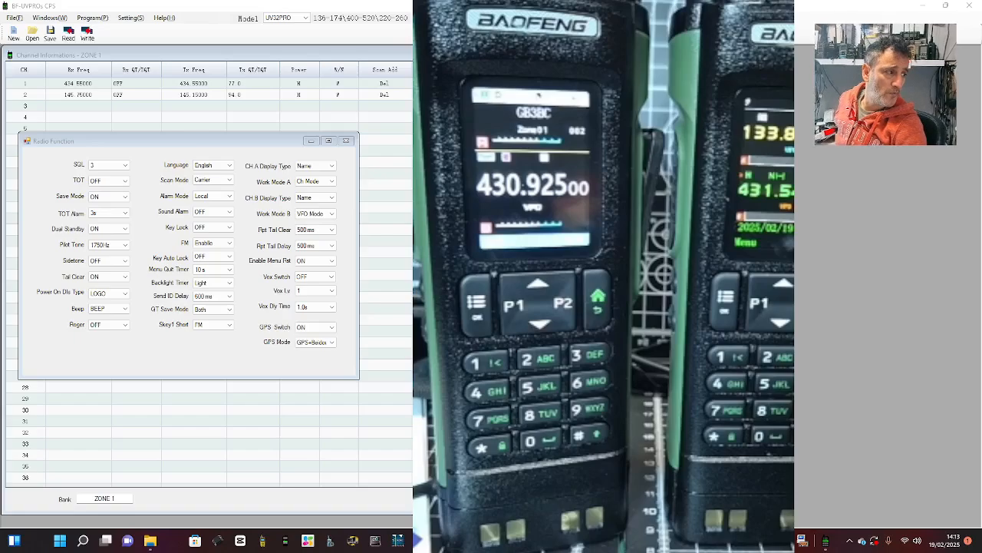
drag(794, 308, 923, 307)
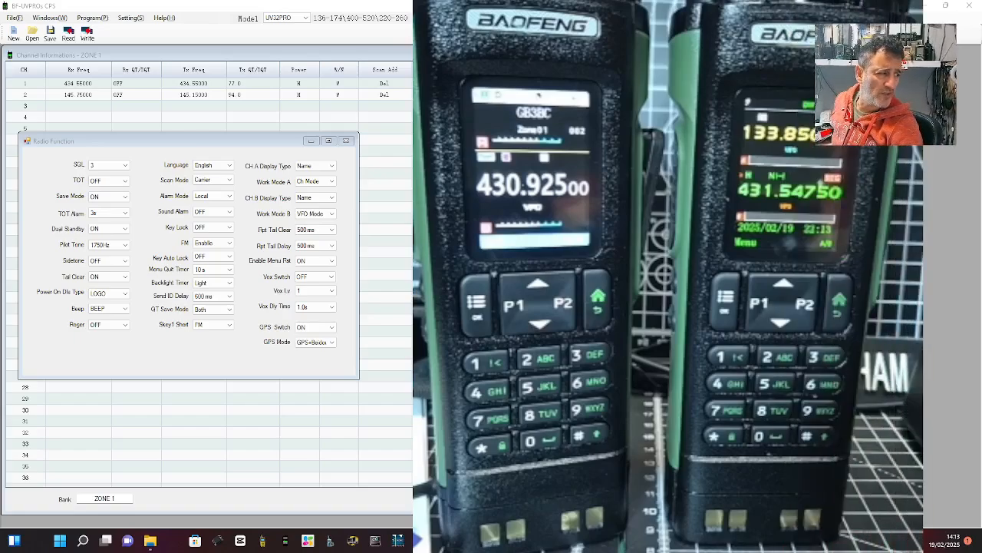
drag(668, 276, 479, 362)
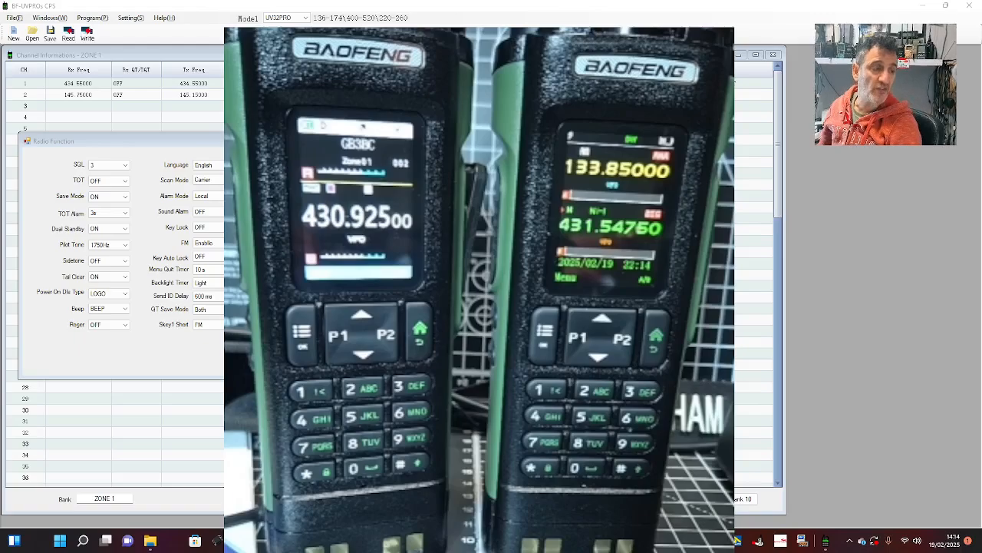
- Minimize the Radio Function settings window
click(491, 141)
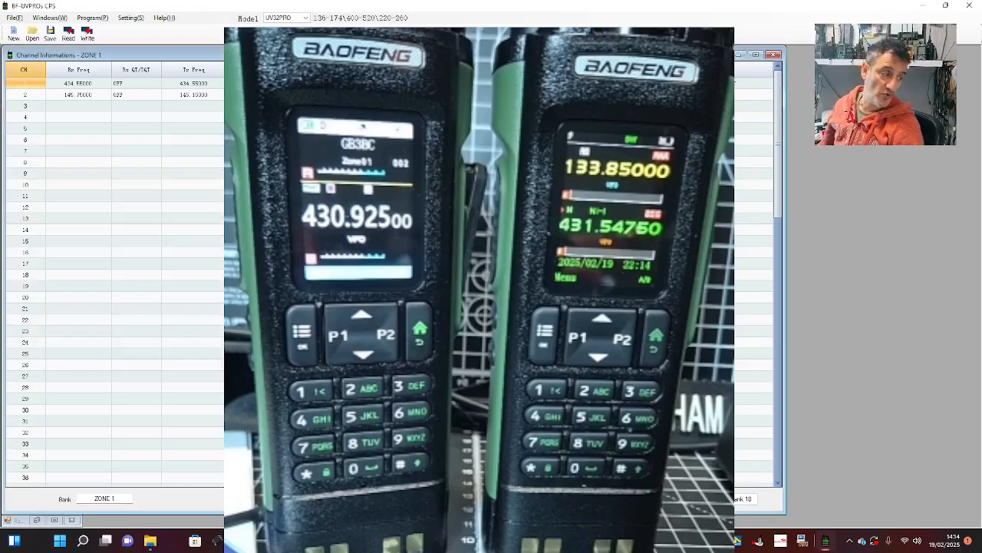